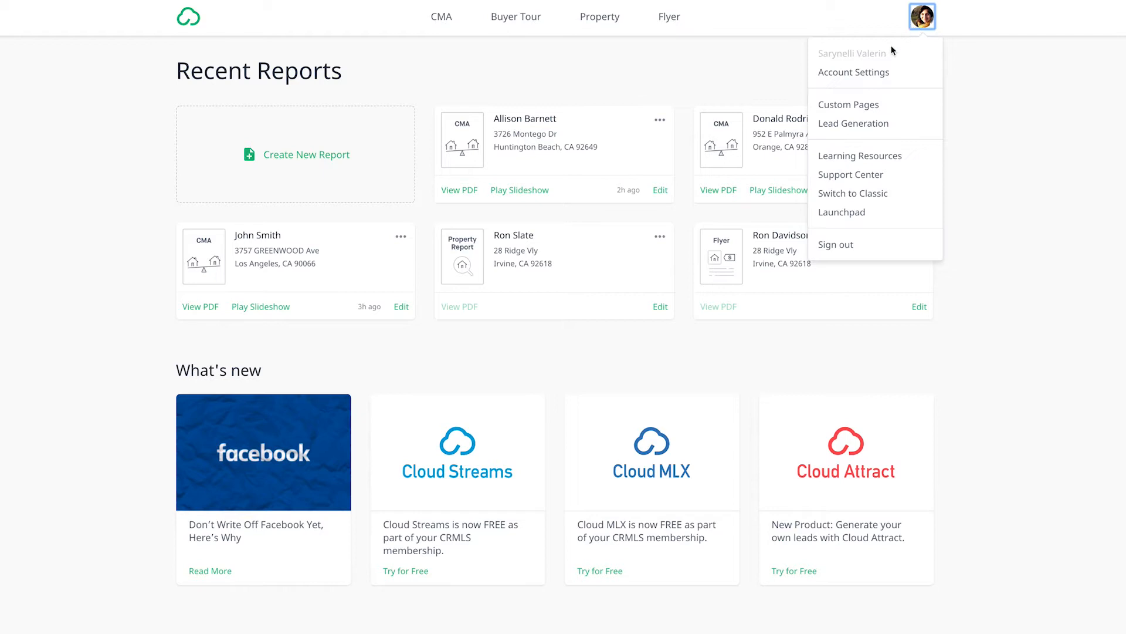
Step: Open the MLS Credentials section of the account settings
left_click(877, 75)
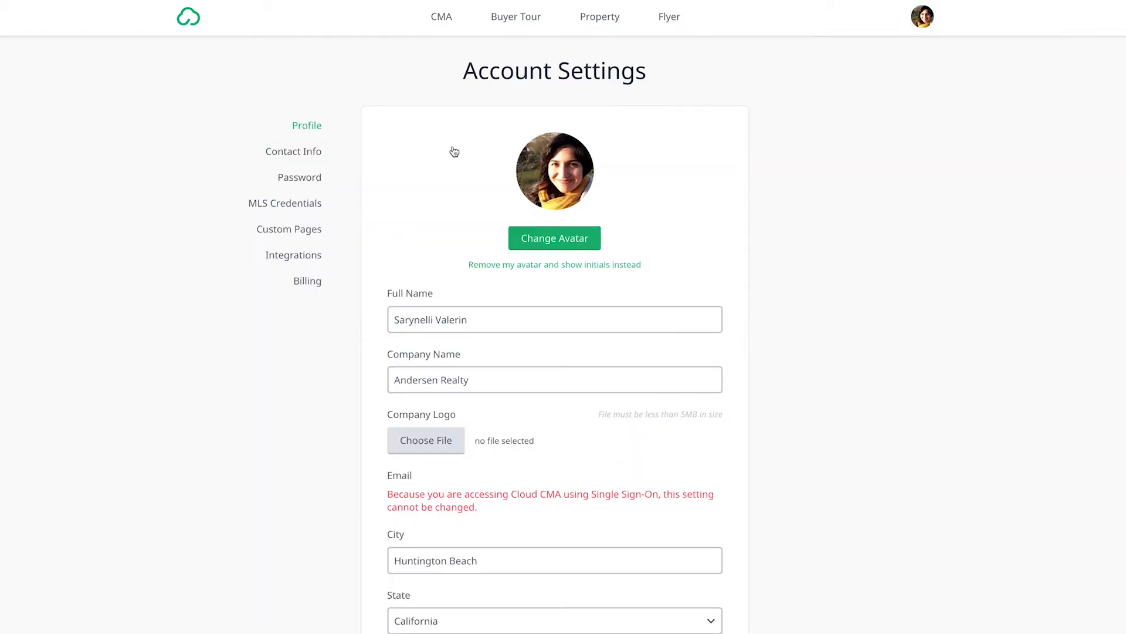
left_click(291, 204)
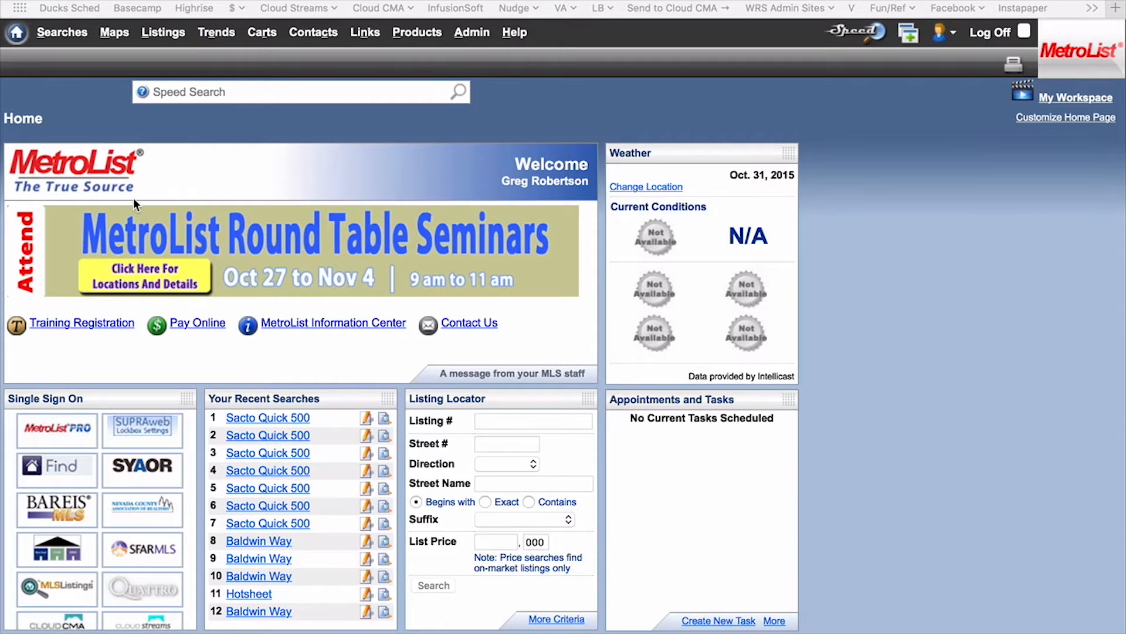
Step: Open the most recent Sacto Quick 500 search in MetroList and check listings 13031197, 14000583, 13016146, 11081460 and 12069245
left_click(258, 419)
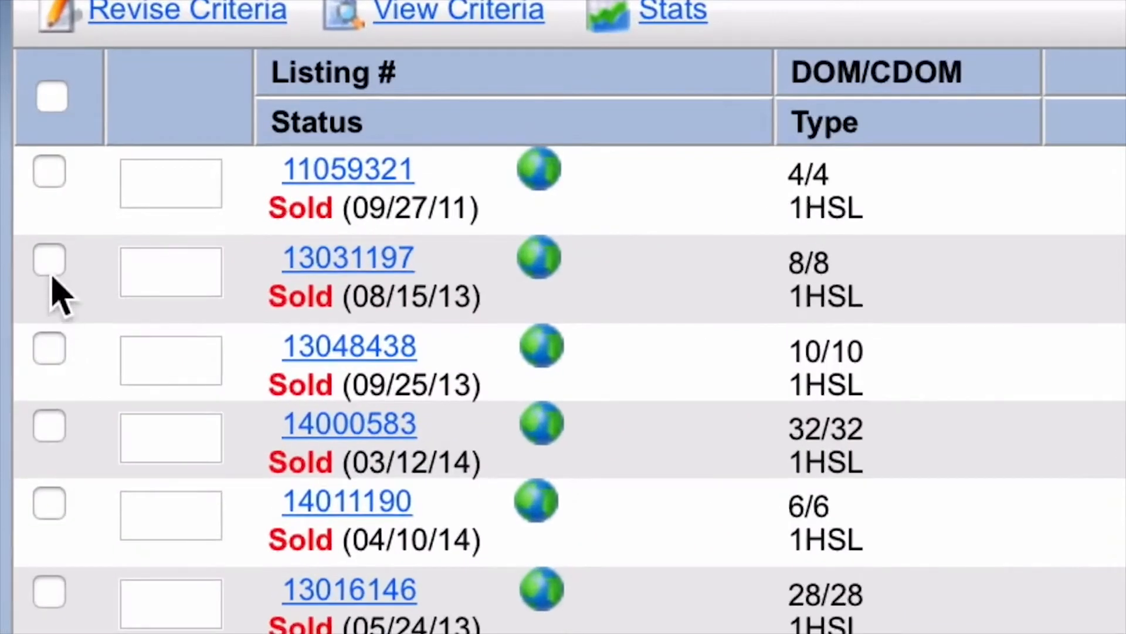
left_click(50, 259)
left_click(50, 426)
left_click(49, 592)
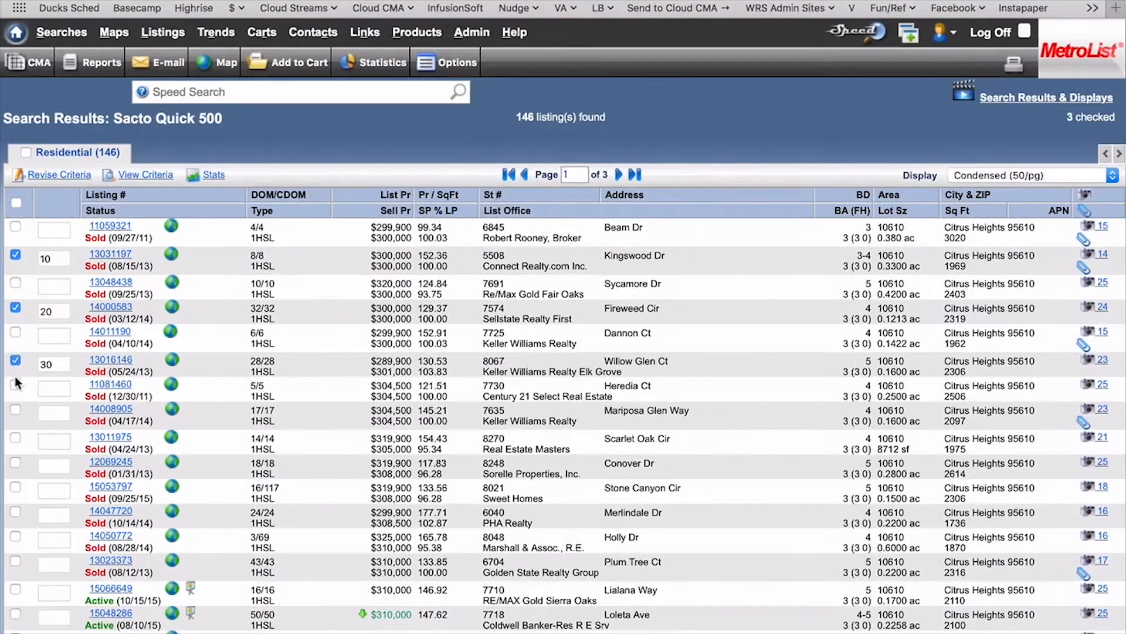
left_click(15, 385)
left_click(15, 464)
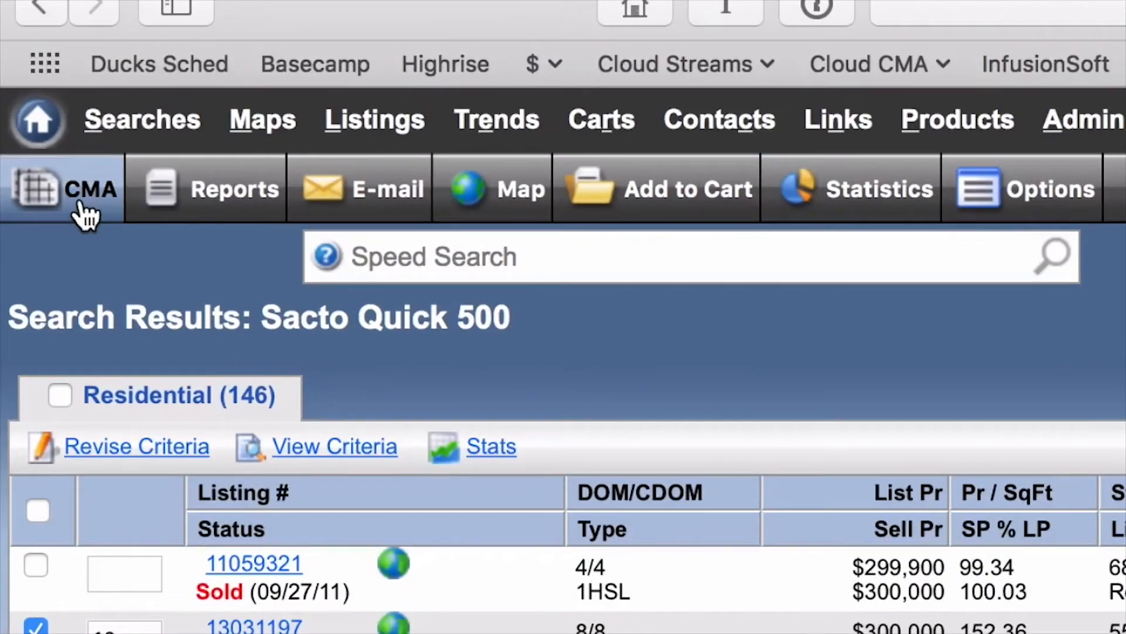
Step: Start a CMA from the checked listings and send them to Cloud CMA through its third-party link
left_click(82, 202)
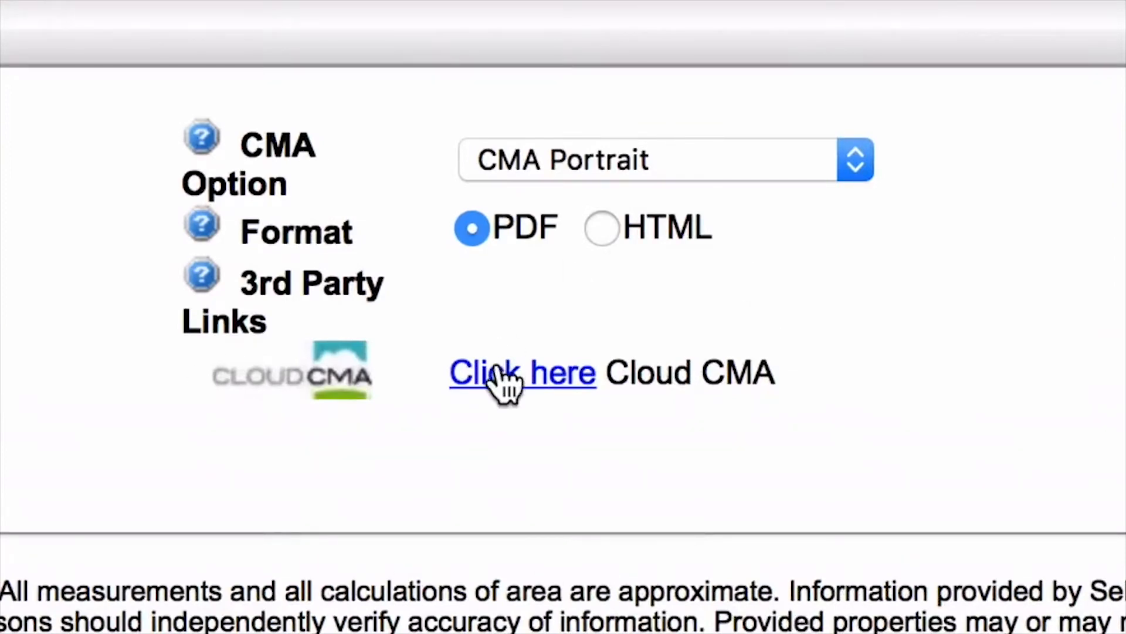
left_click(499, 382)
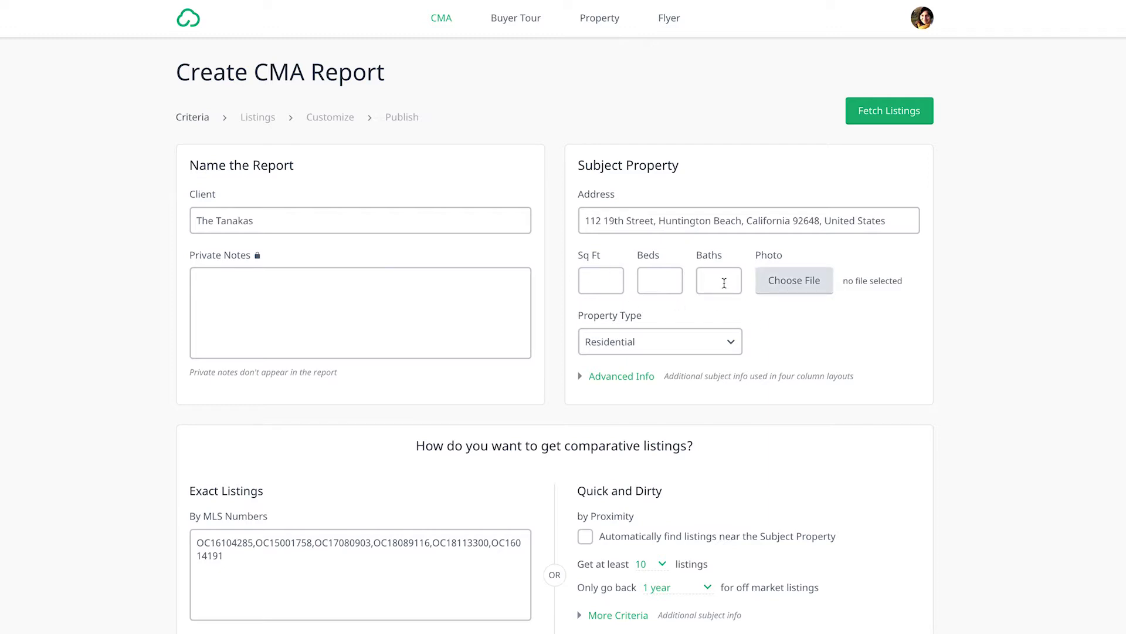
Step: Fetch the report's listings and set the subject property's suggested price to the active comps' average of $1,999,450 from the price guide
left_click(881, 121)
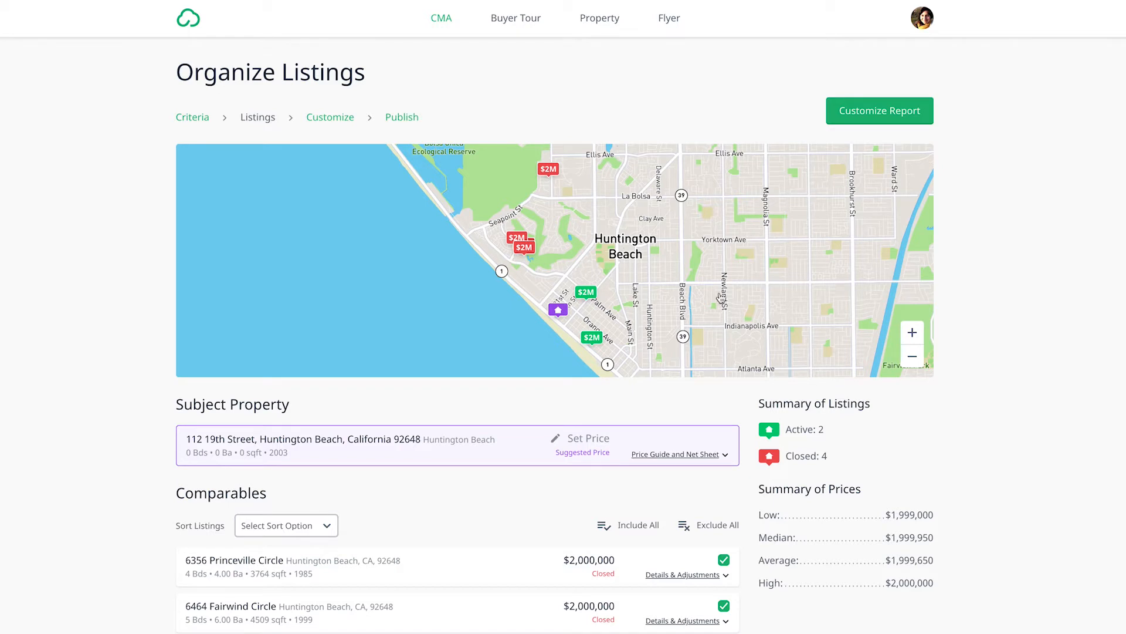
scroll(703, 371, "down", 1)
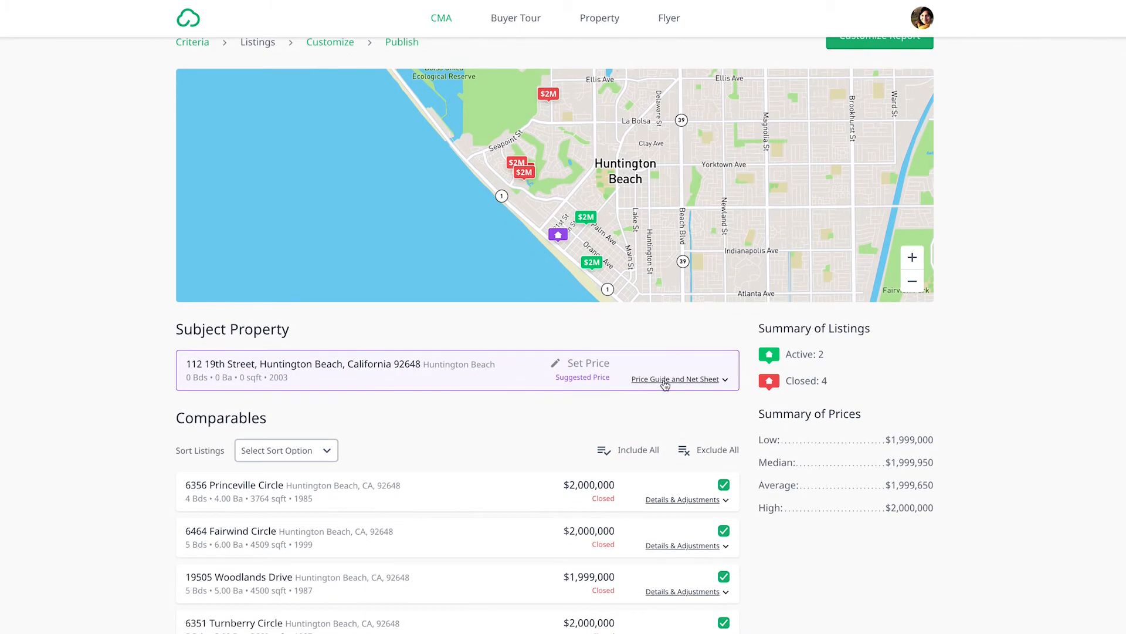
left_click(664, 380)
scroll(664, 380, "down", 4)
left_click(508, 167)
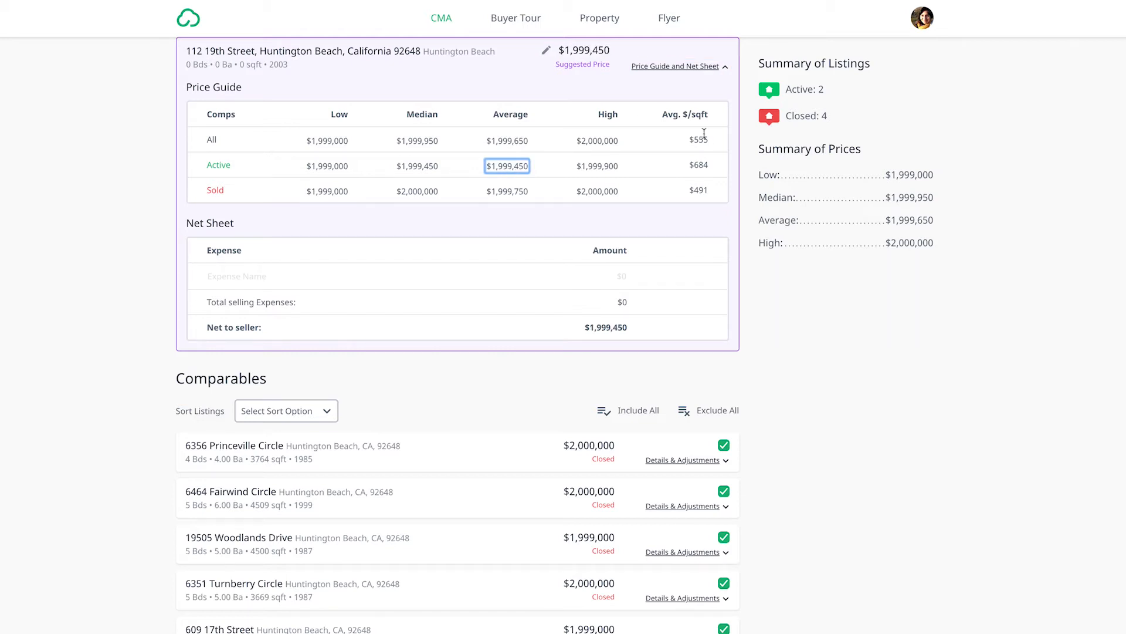
left_click(685, 68)
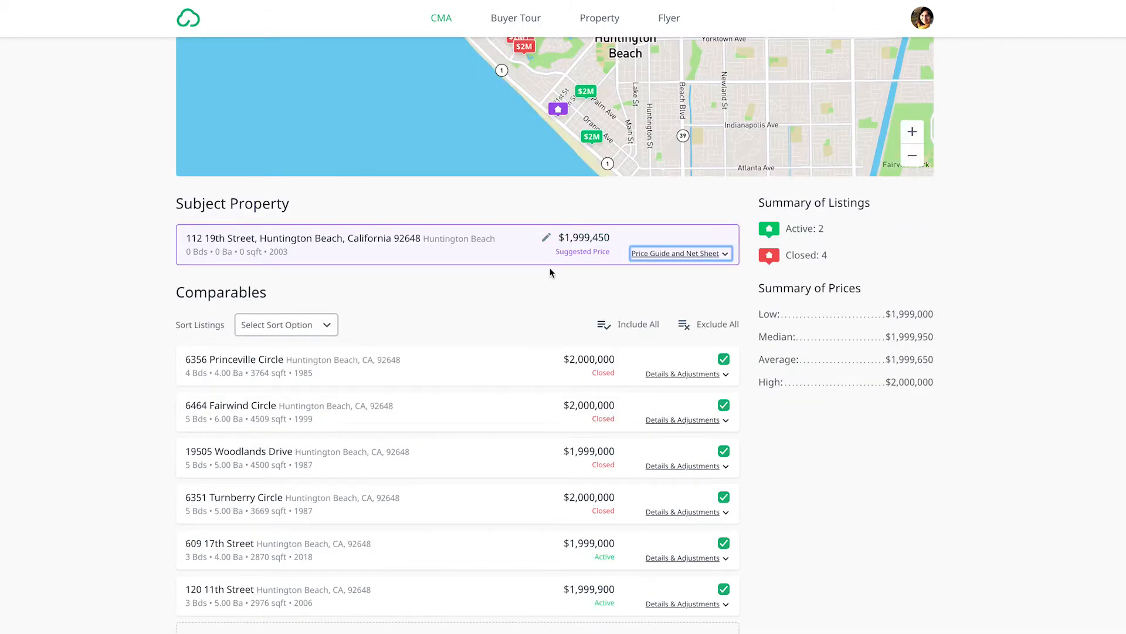
Step: Exclude the second comparable, the closed 4509 sqft listing, from the report
scroll(543, 276, "up", 2)
scroll(544, 275, "up", 1)
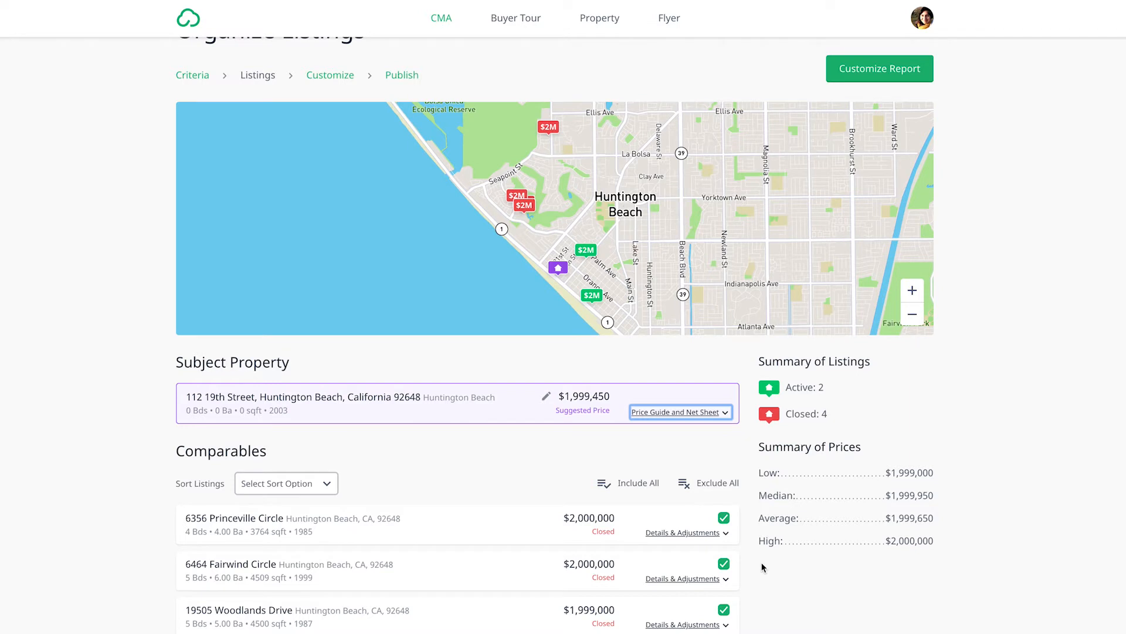
scroll(762, 567, "down", 3)
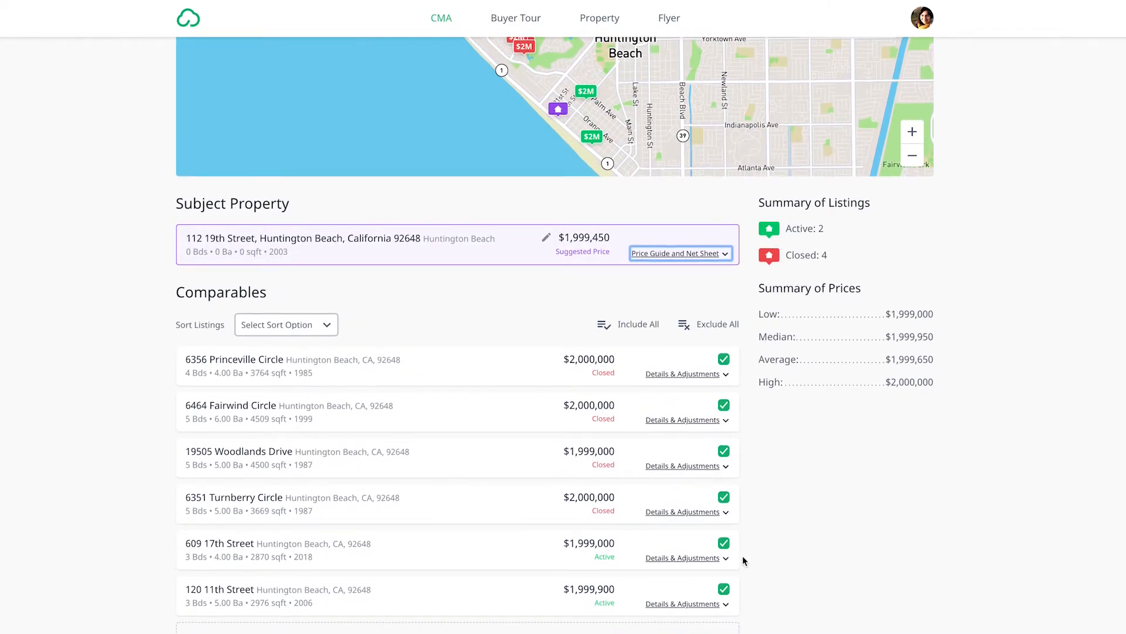
left_click(723, 406)
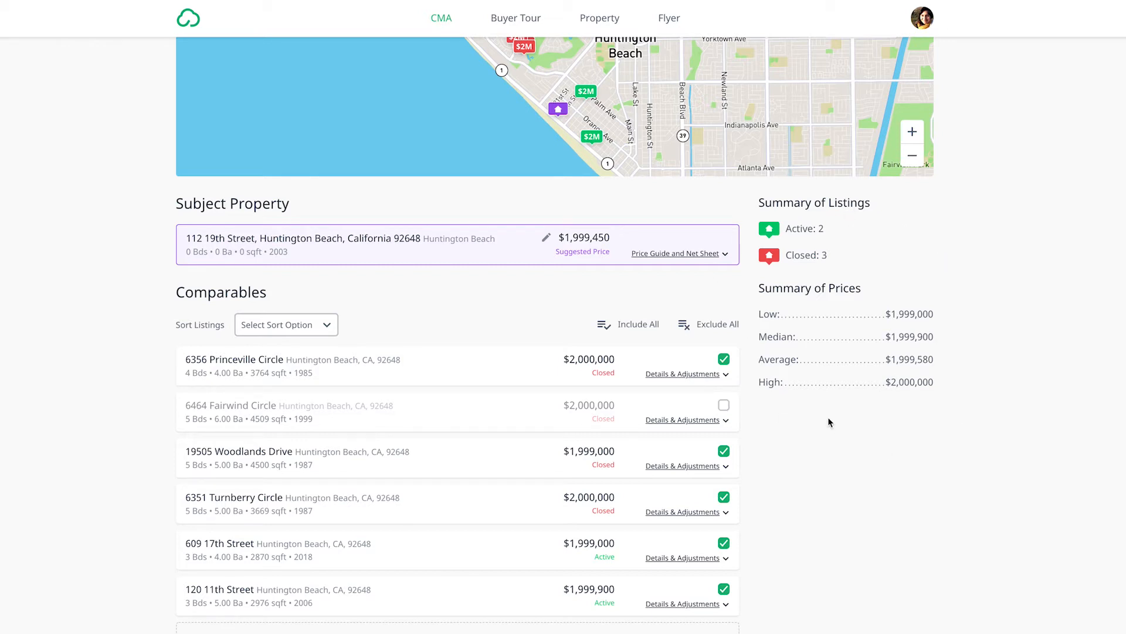
Step: Examine the first comparable's details and browse through its photos for features that need a price adjustment
left_click(668, 375)
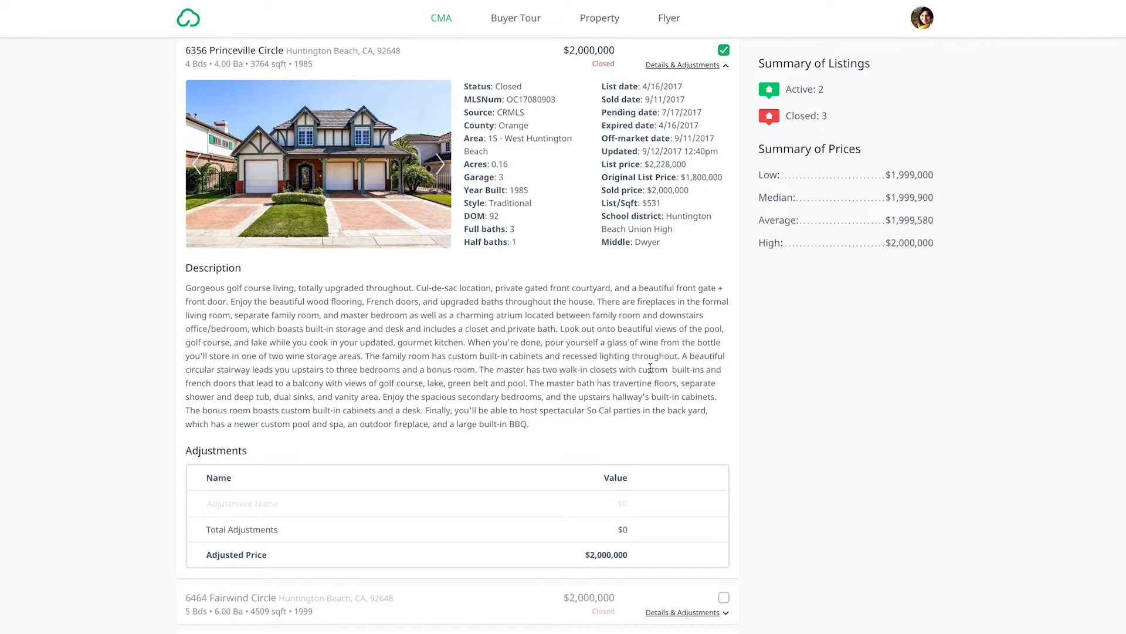
scroll(470, 258, "up", 2)
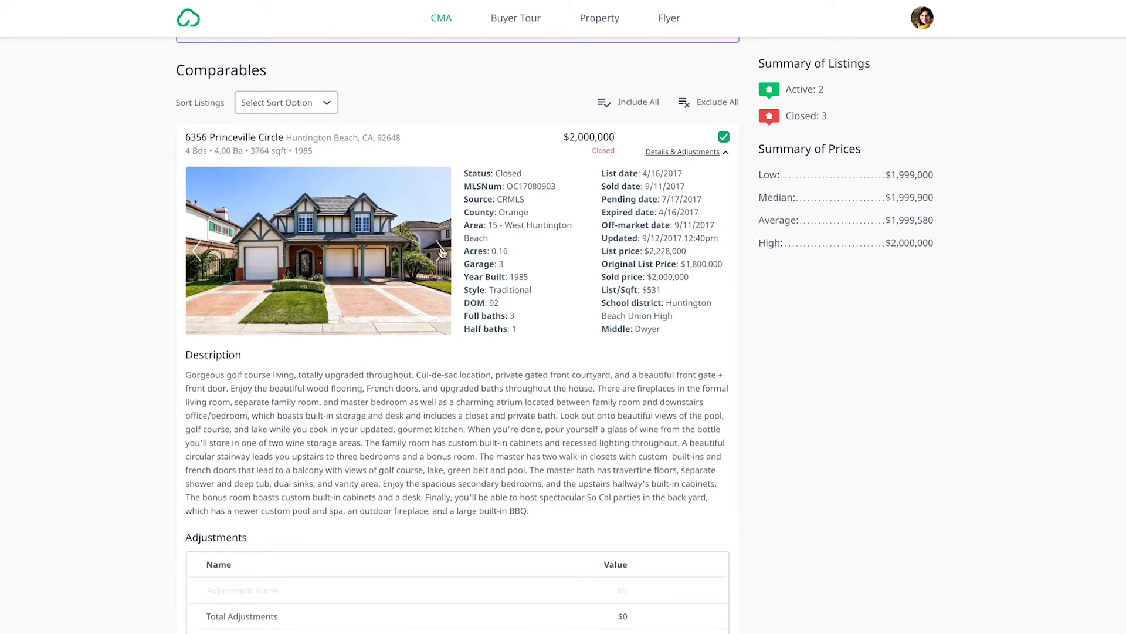
left_click(442, 253)
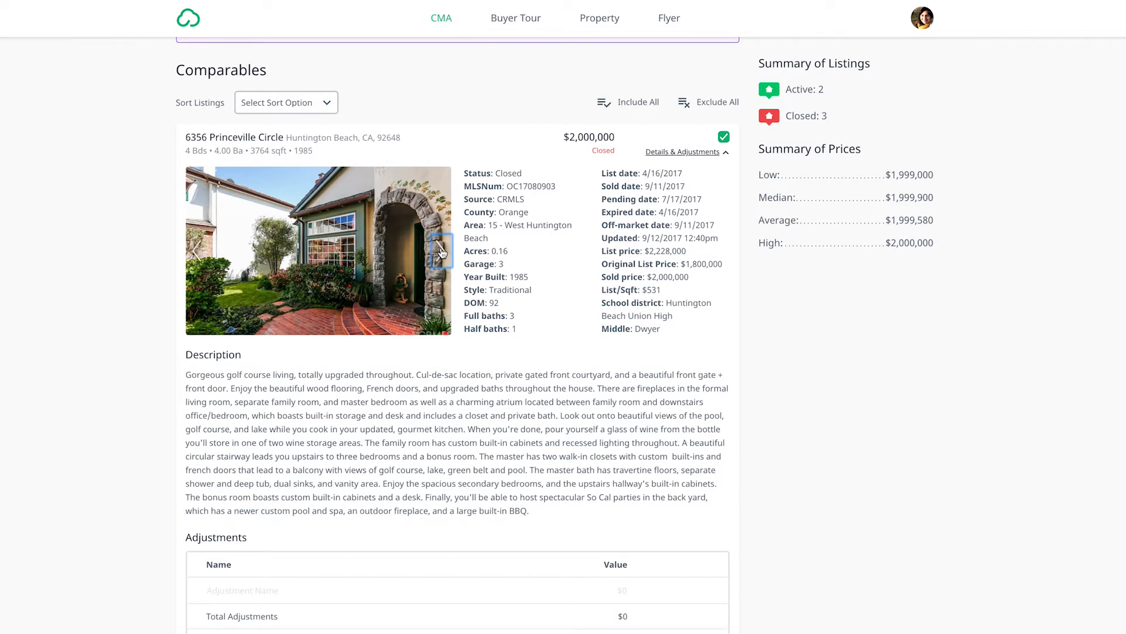
left_click(442, 252)
left_click(442, 252)
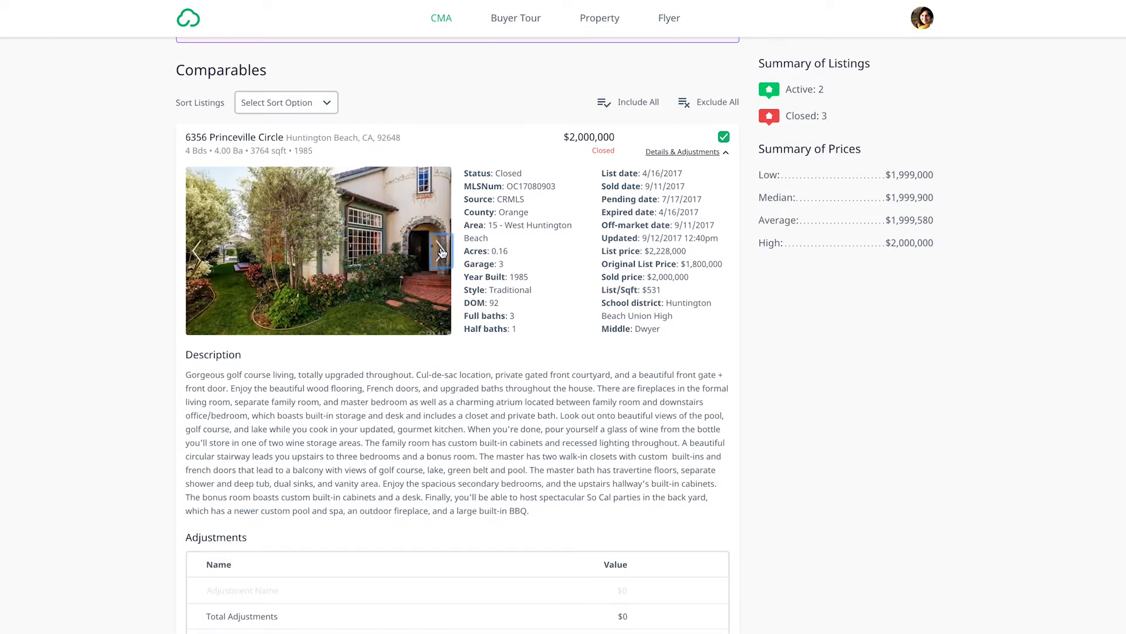
left_click(442, 252)
left_click(441, 252)
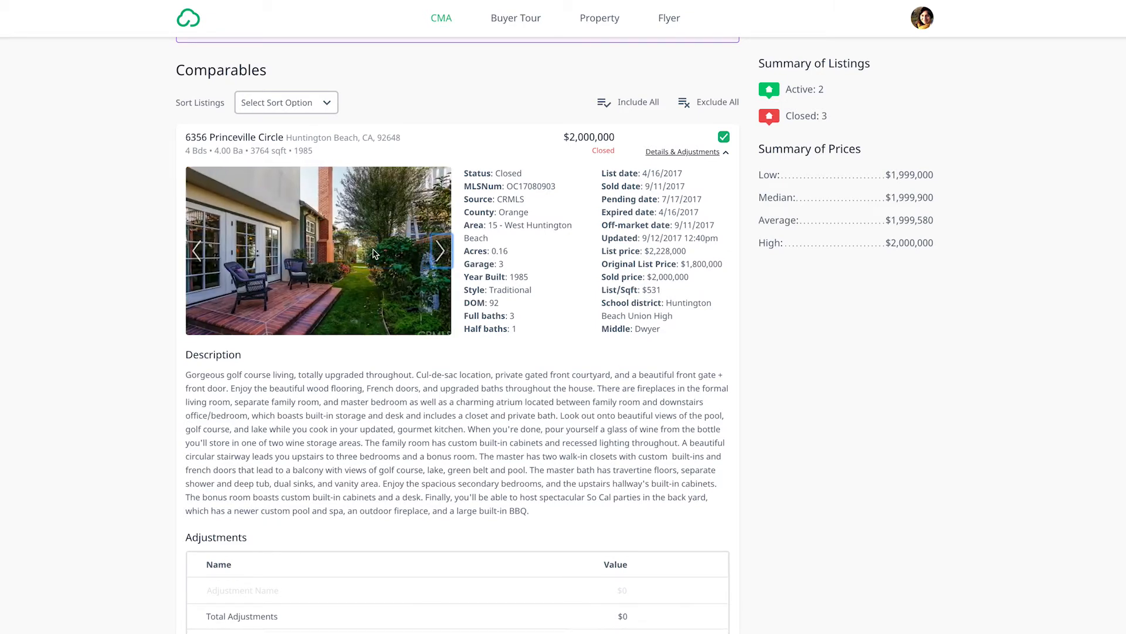
left_click(439, 252)
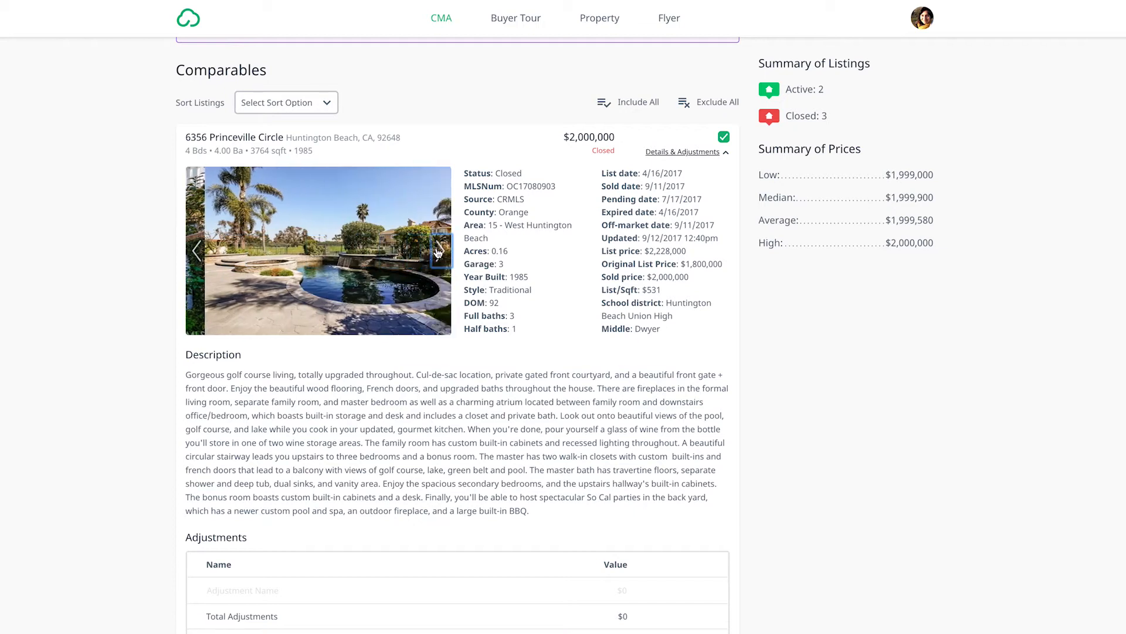
left_click(439, 252)
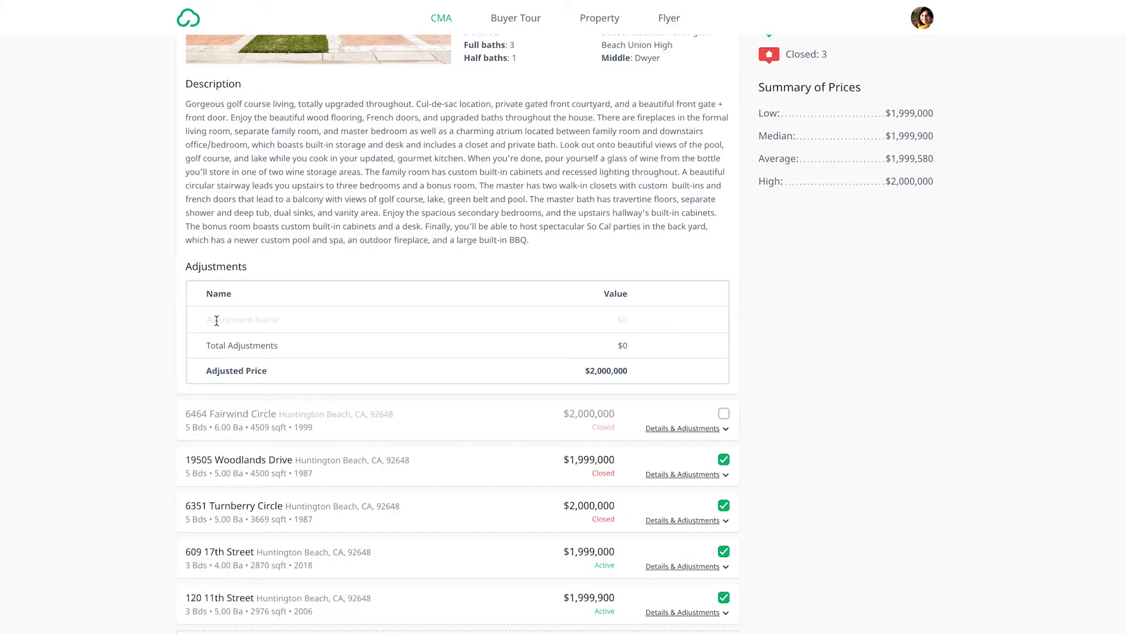
Step: Add a Pool adjustment of -$45,000 to the first comparable, save it and collapse the listing's details
left_click(217, 320)
type("Pool")
left_click(616, 327)
type("-$")
type("45,000")
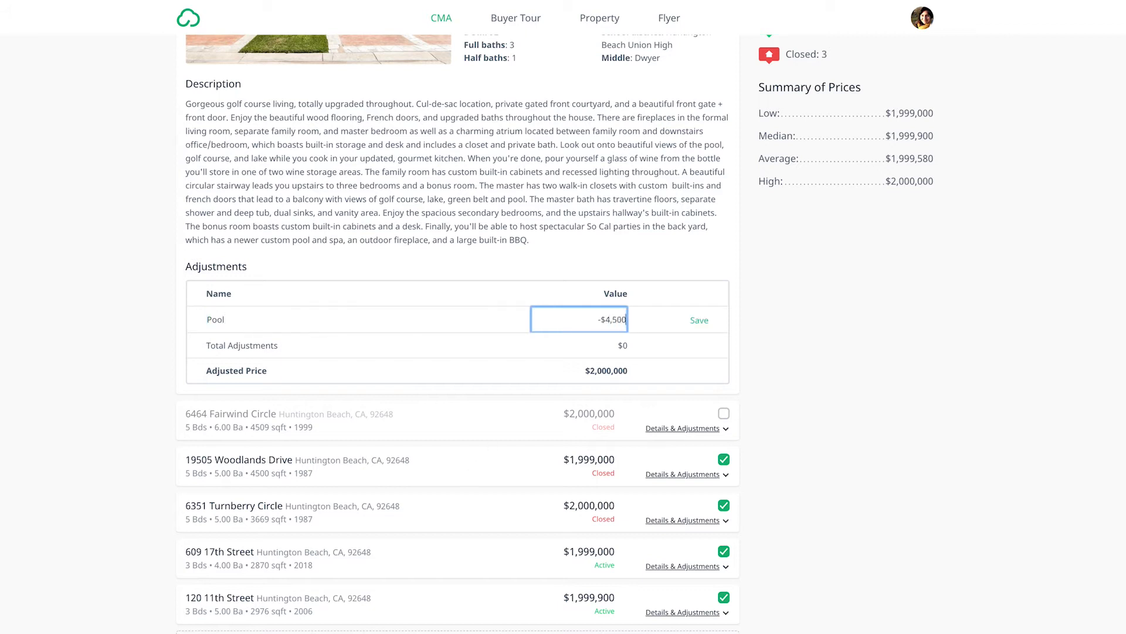
left_click(695, 319)
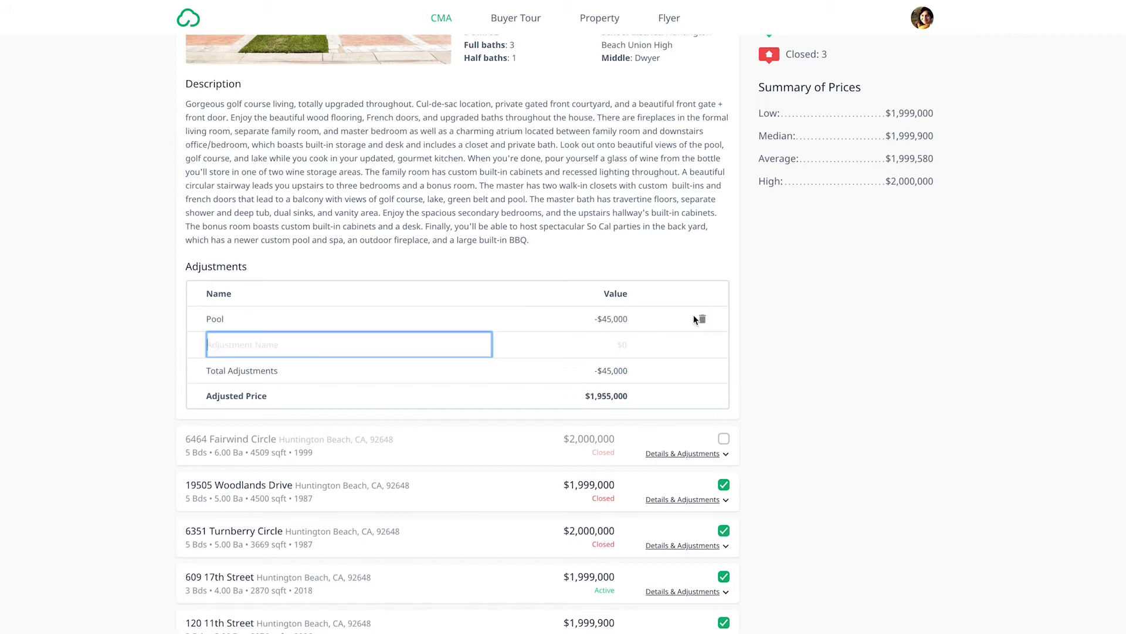
left_click(757, 322)
scroll(757, 321, "up", 3)
left_click(686, 62)
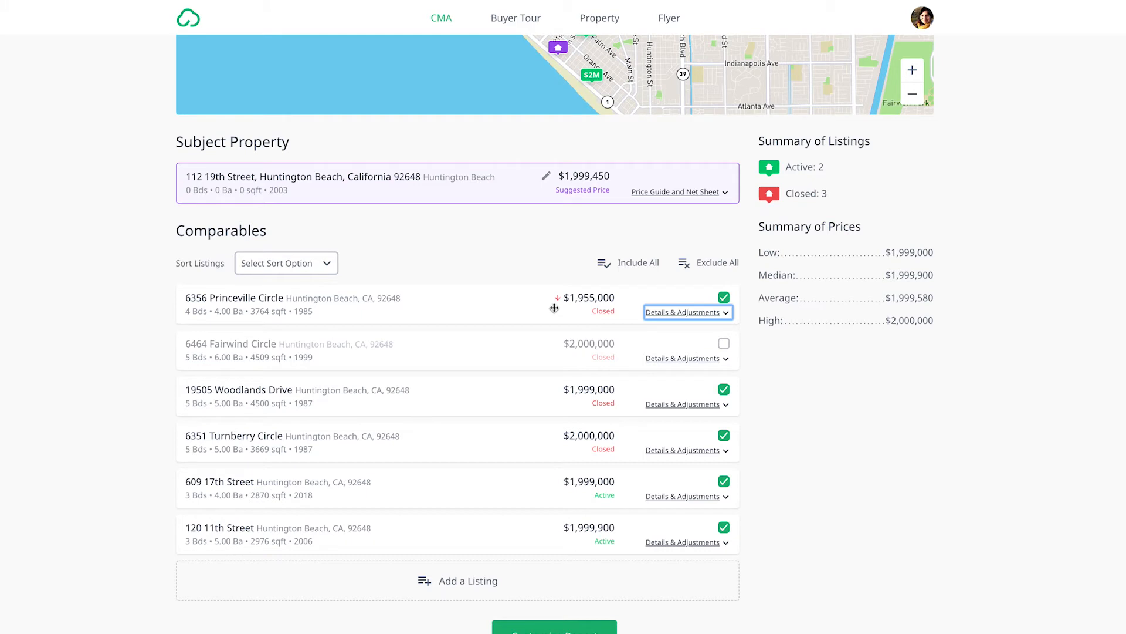
left_click(796, 389)
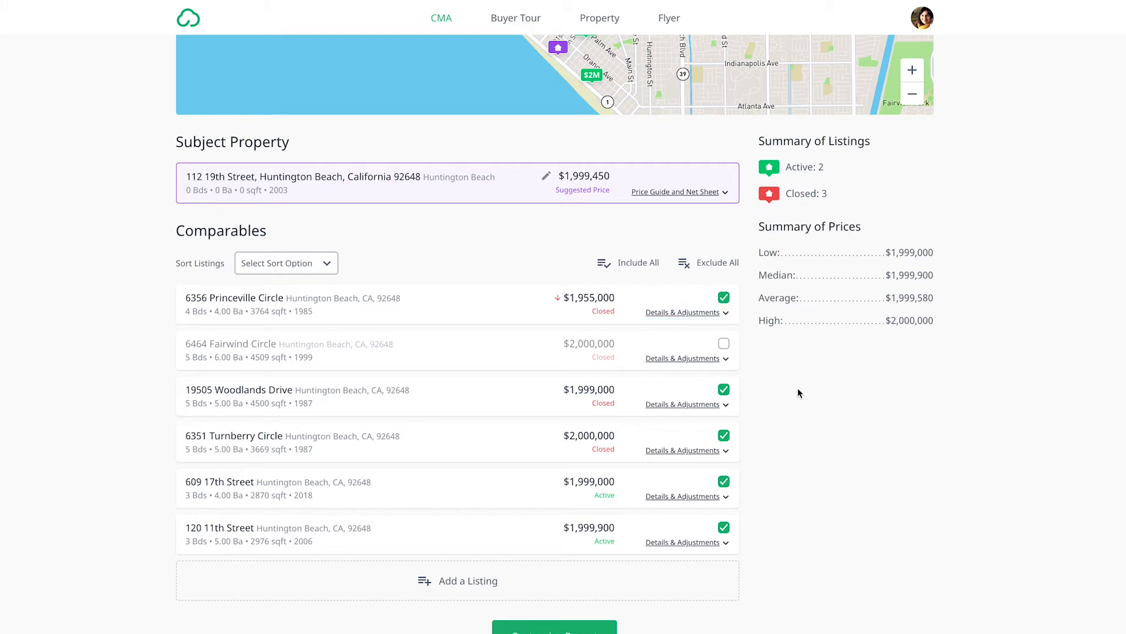
Step: Proceed to customizing the CMA report and look through the pages it includes
scroll(798, 390, "up", 3)
left_click(872, 57)
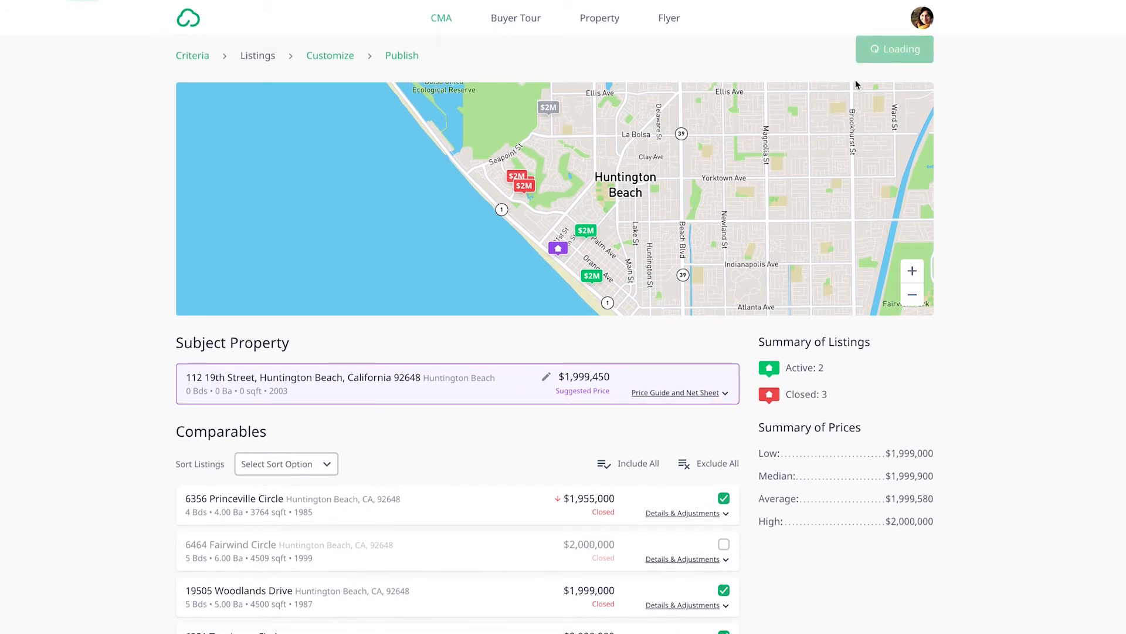
scroll(649, 304, "down", 3)
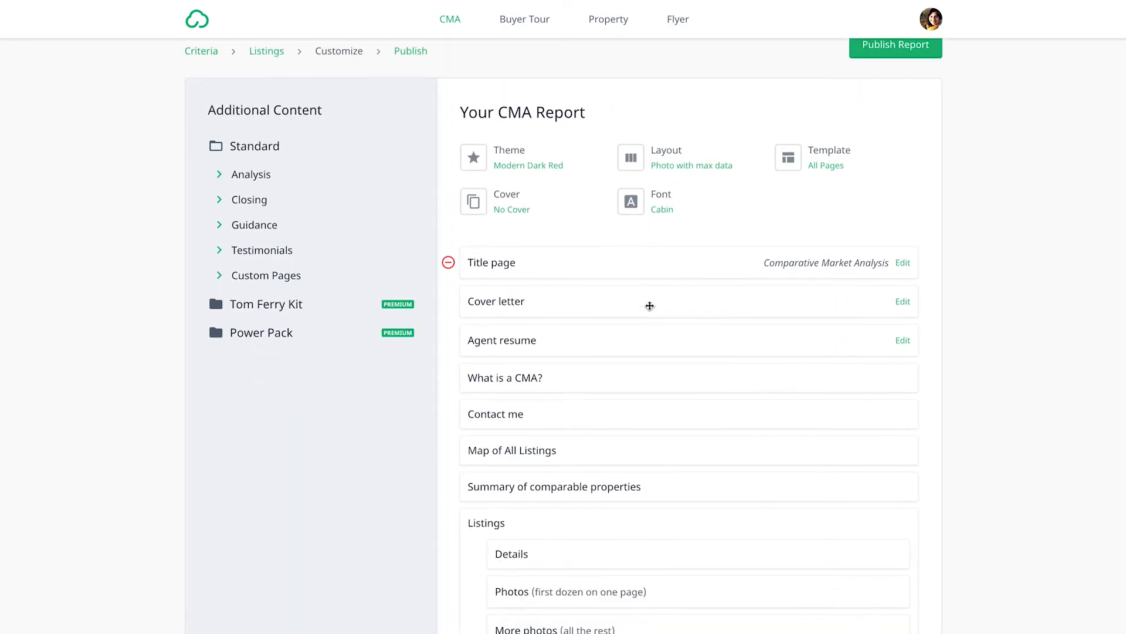
scroll(648, 298, "down", 7)
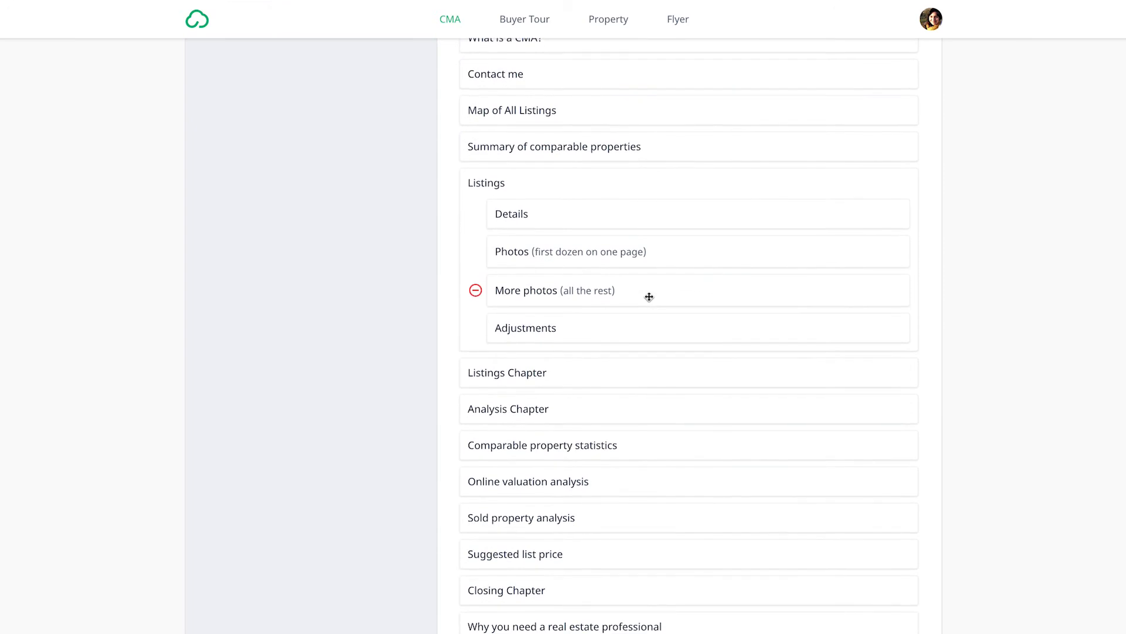
scroll(649, 297, "down", 4)
scroll(649, 296, "up", 12)
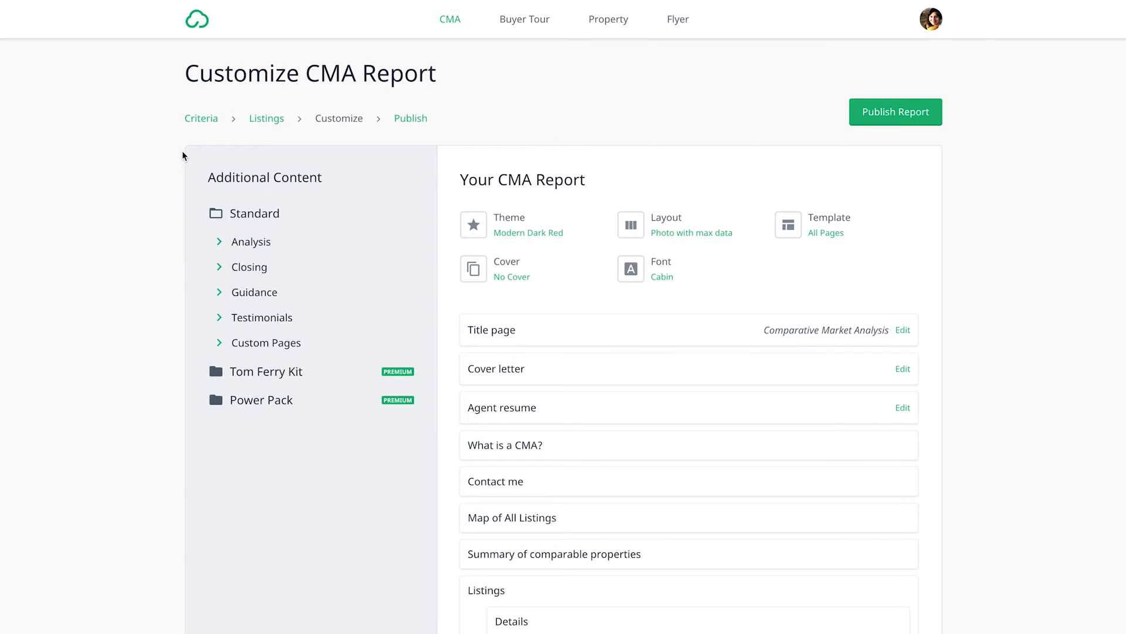
Step: Add the Marketing action plan page from the Closing content to the report and remove it again
left_click(220, 243)
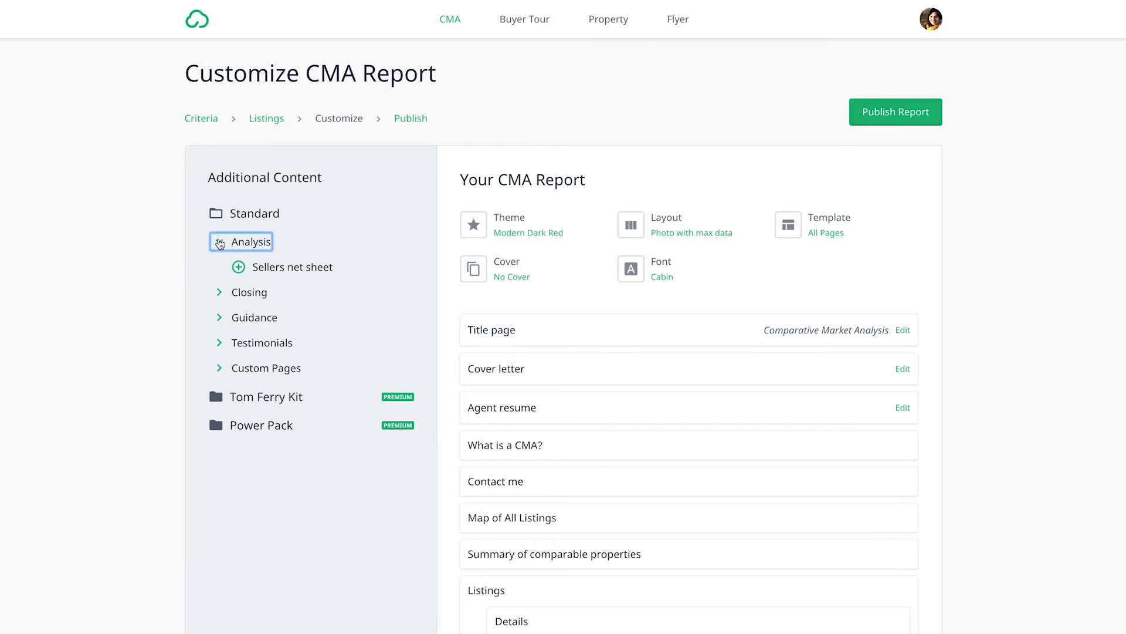
left_click(220, 294)
left_click(238, 317)
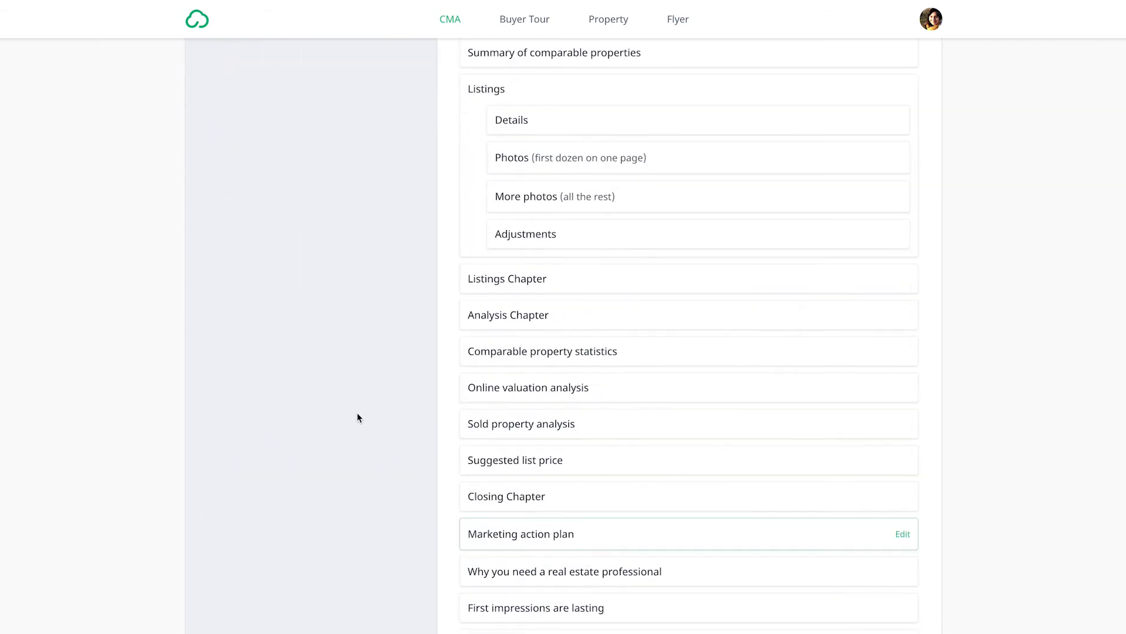
left_click(449, 533)
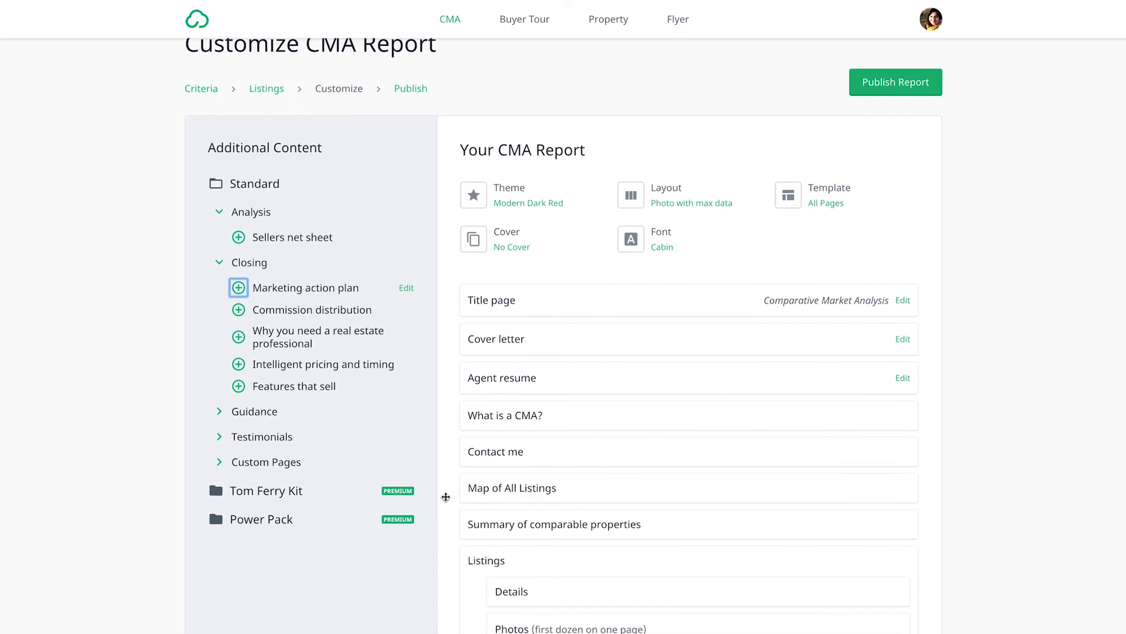
Step: Change the report's theme to Modern Plum
left_click(525, 200)
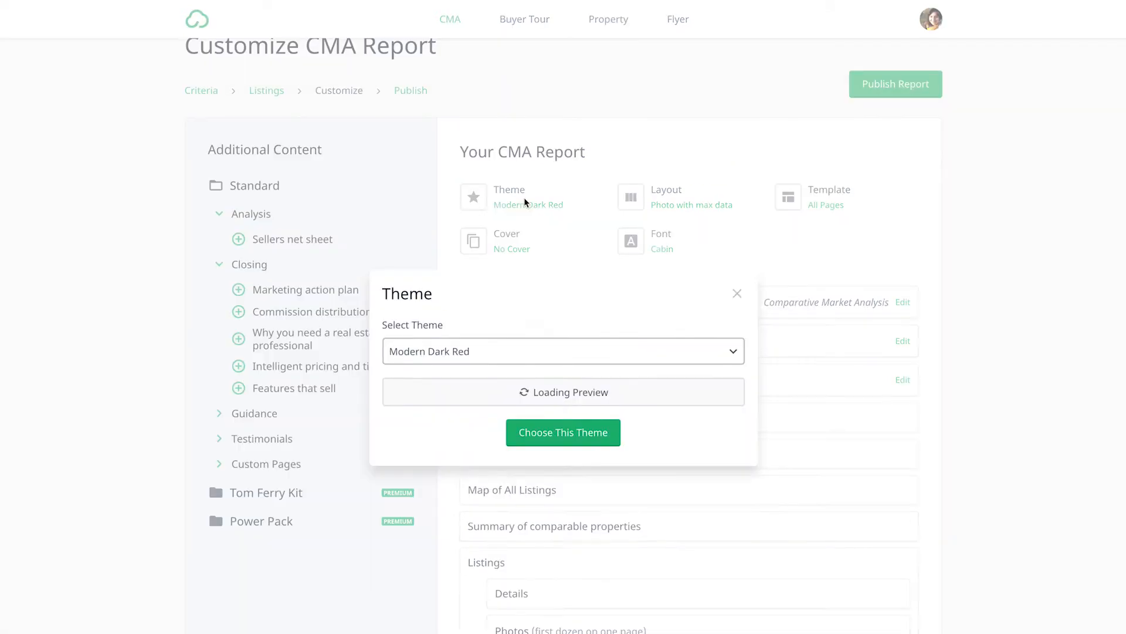
left_click(566, 287)
scroll(545, 411, "down", 3)
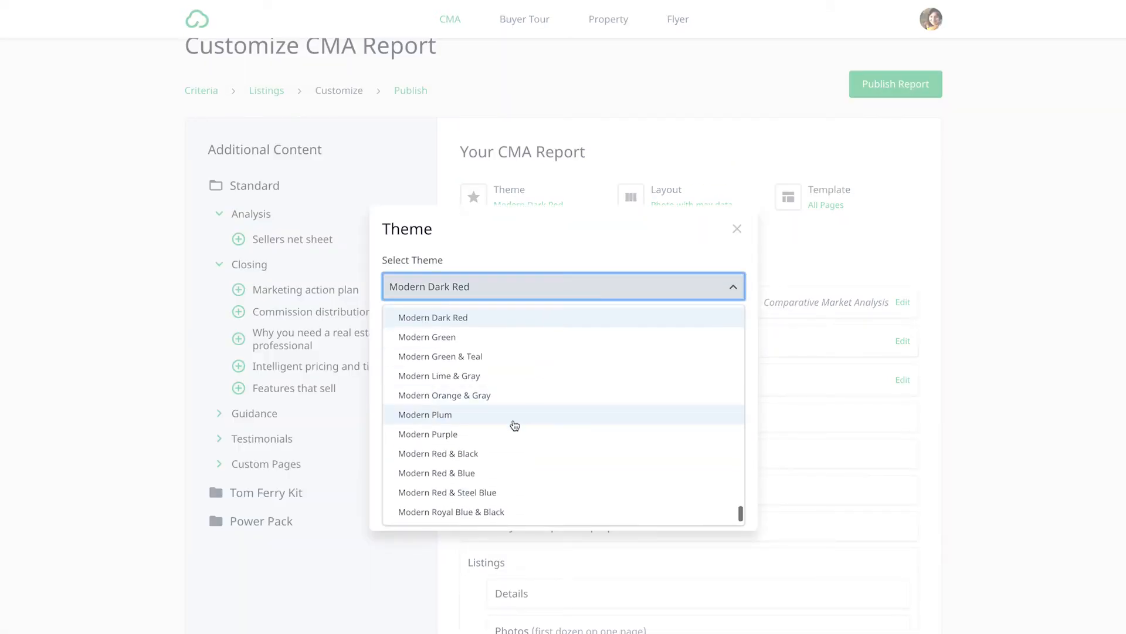
left_click(515, 423)
left_click(577, 492)
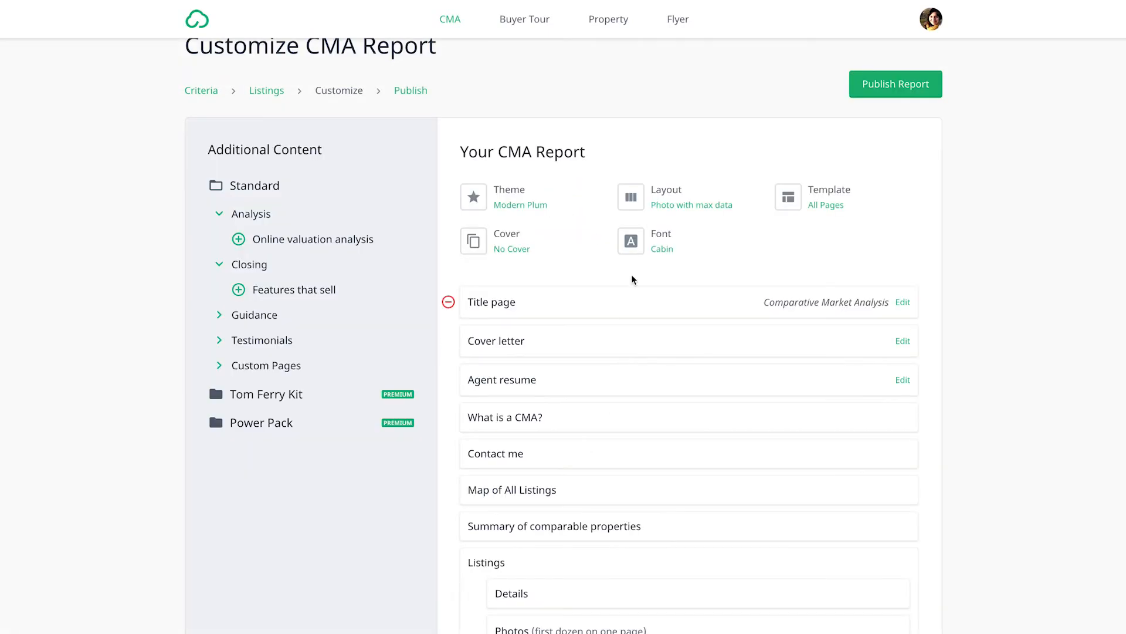
Step: Look through the available layouts and fonts for the CMA report
left_click(659, 206)
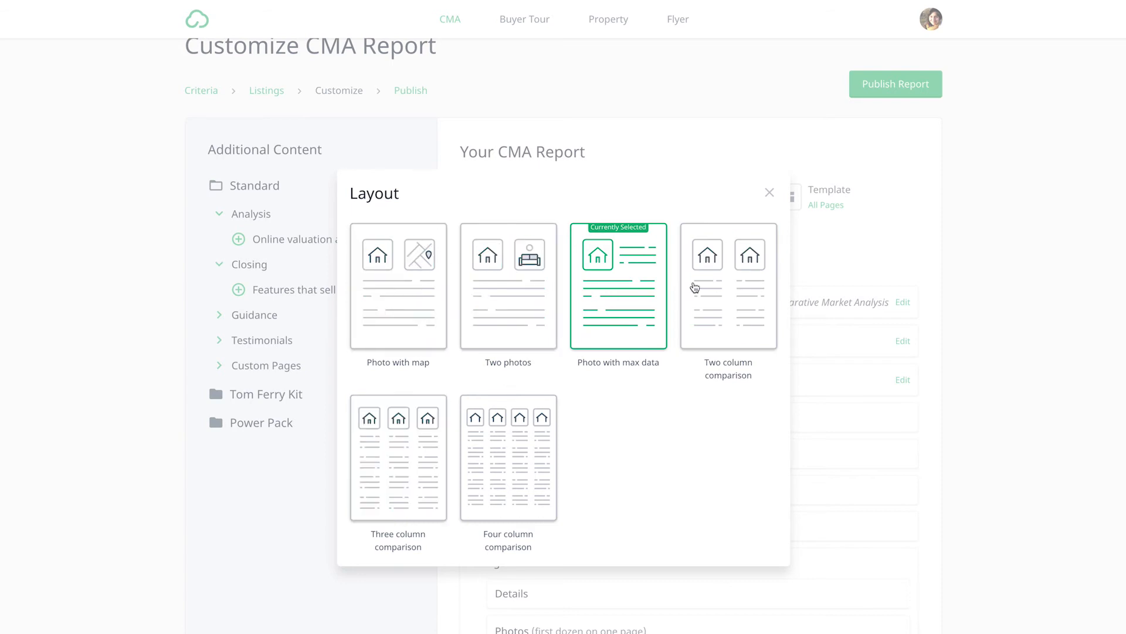
left_click(768, 193)
left_click(661, 257)
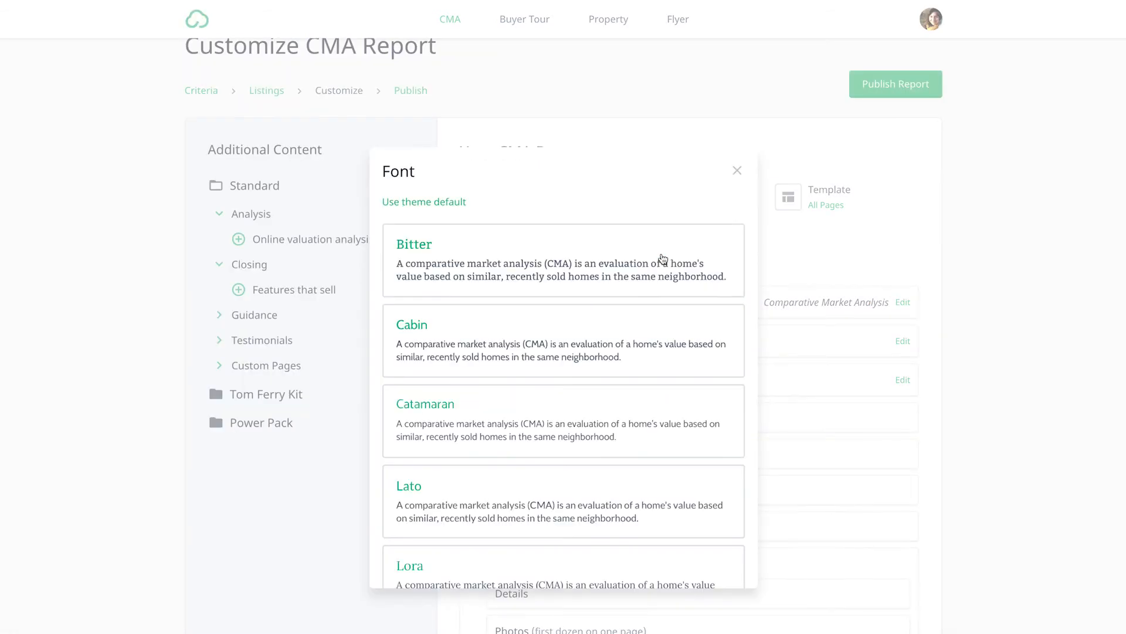
scroll(584, 323, "down", 7)
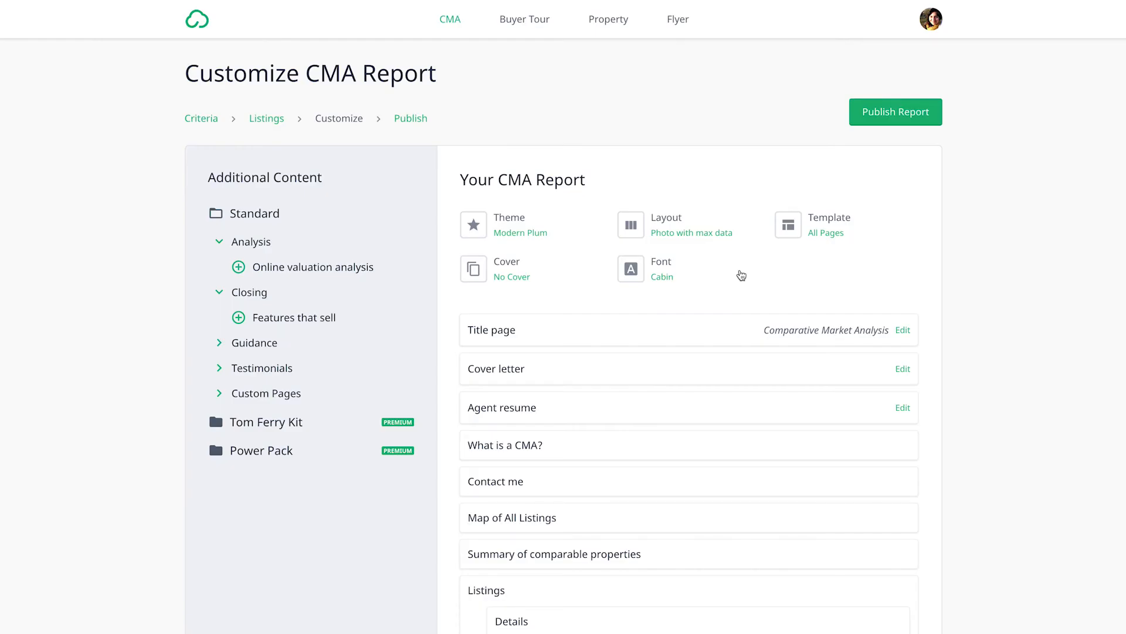
Step: Publish the customized CMA report and open its PDF
left_click(880, 111)
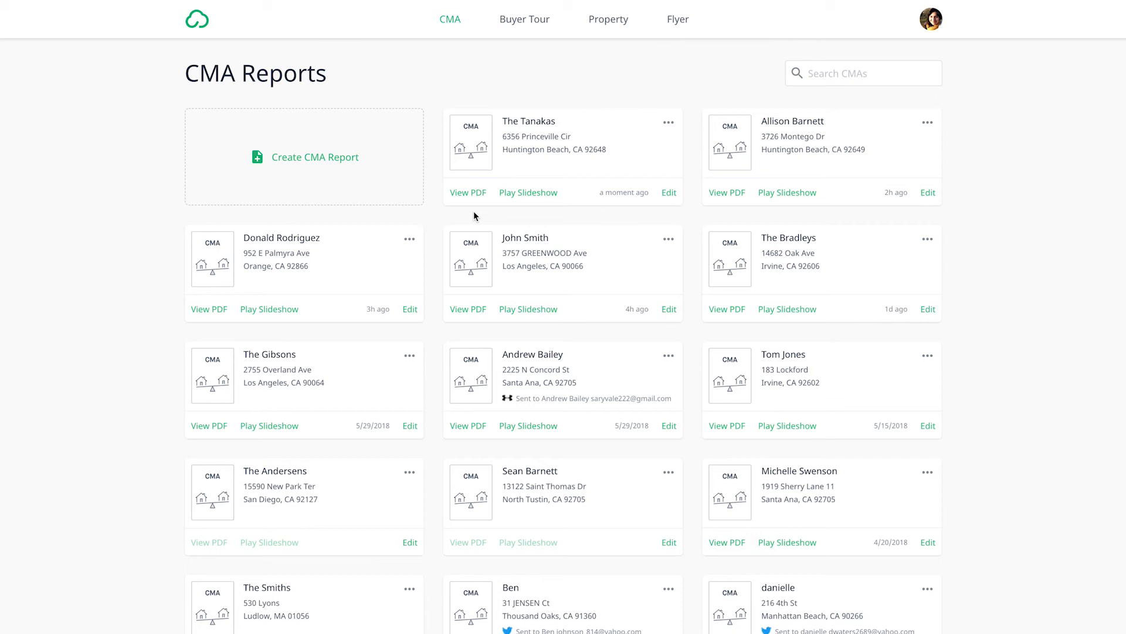
left_click(469, 194)
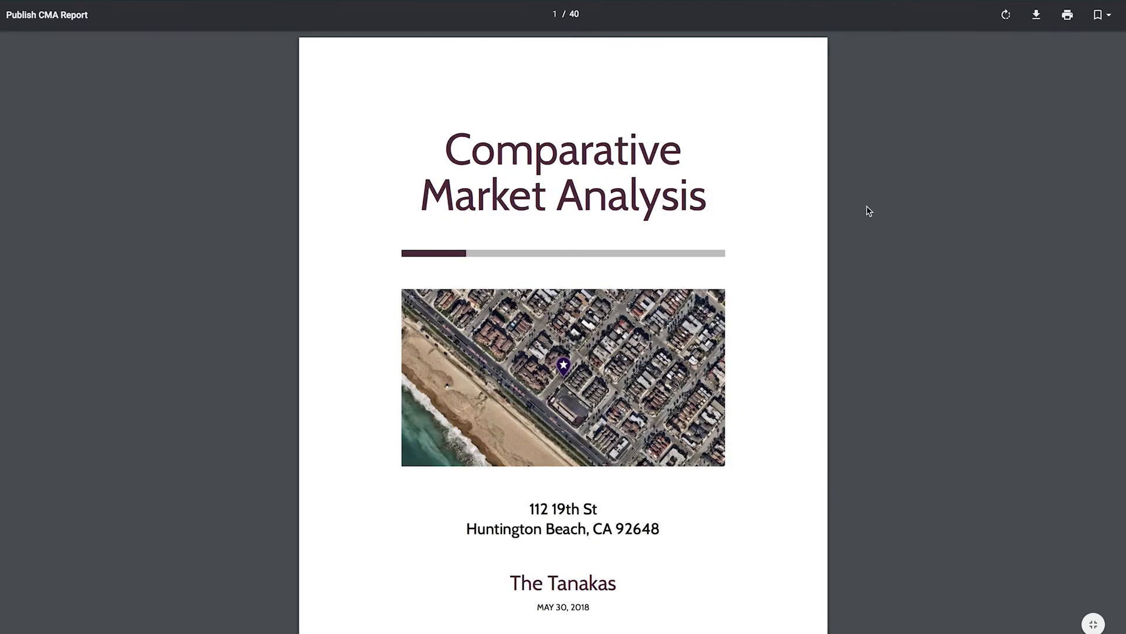
Step: Examine the PDF's listings map, summary of comparable properties, listing details, photos and price adjustments, and close it
scroll(875, 214, "down", 10)
scroll(878, 215, "down", 15)
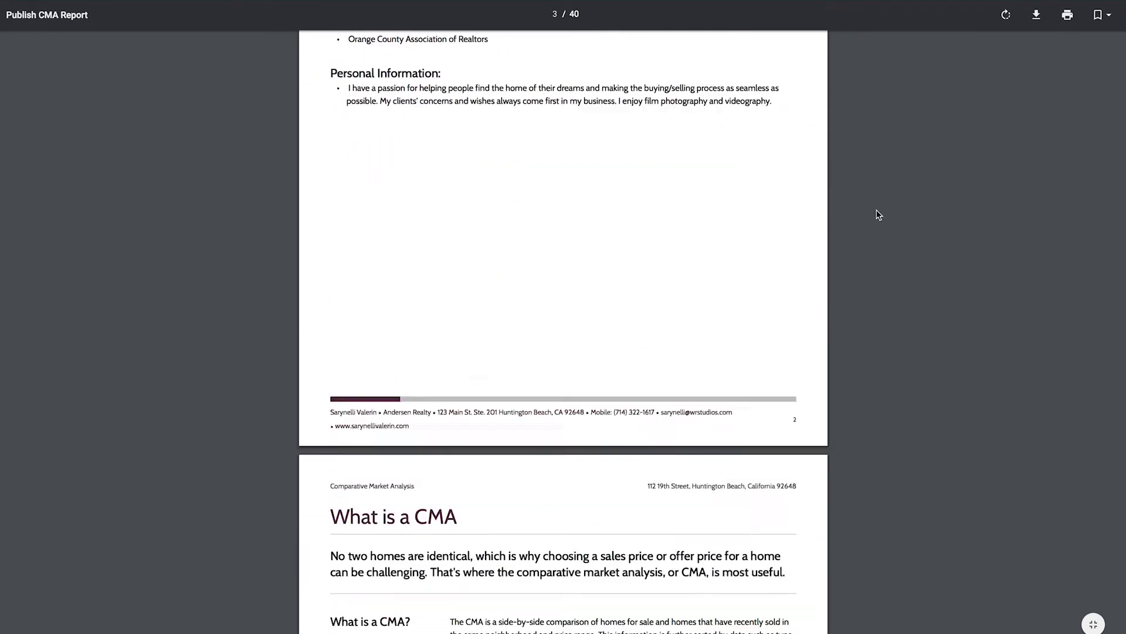
scroll(878, 215, "down", 10)
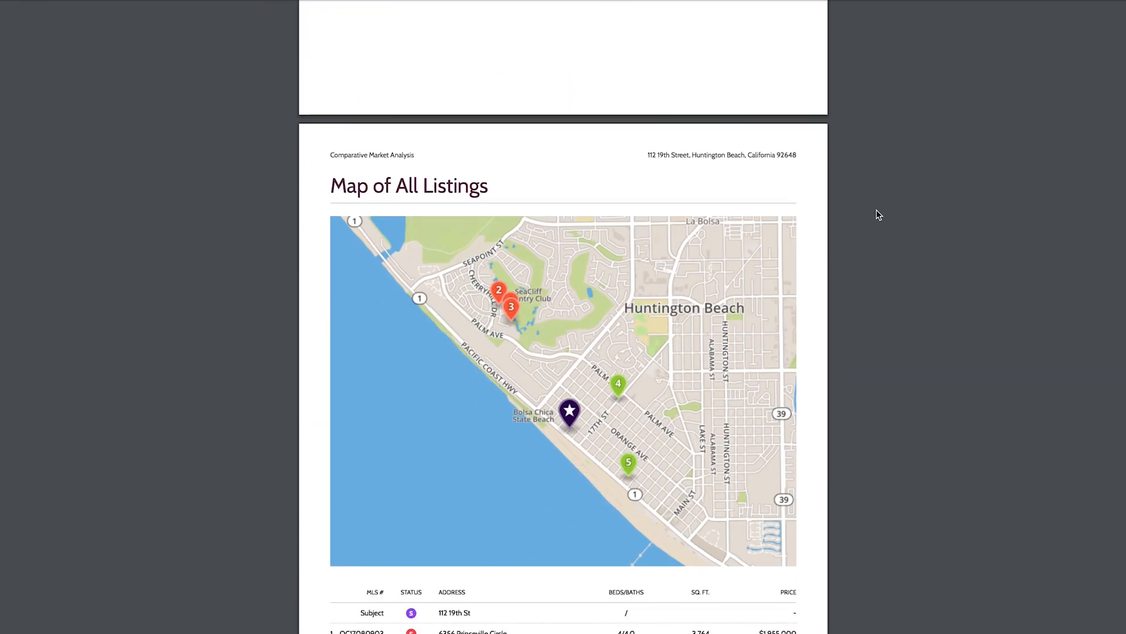
scroll(878, 215, "down", 15)
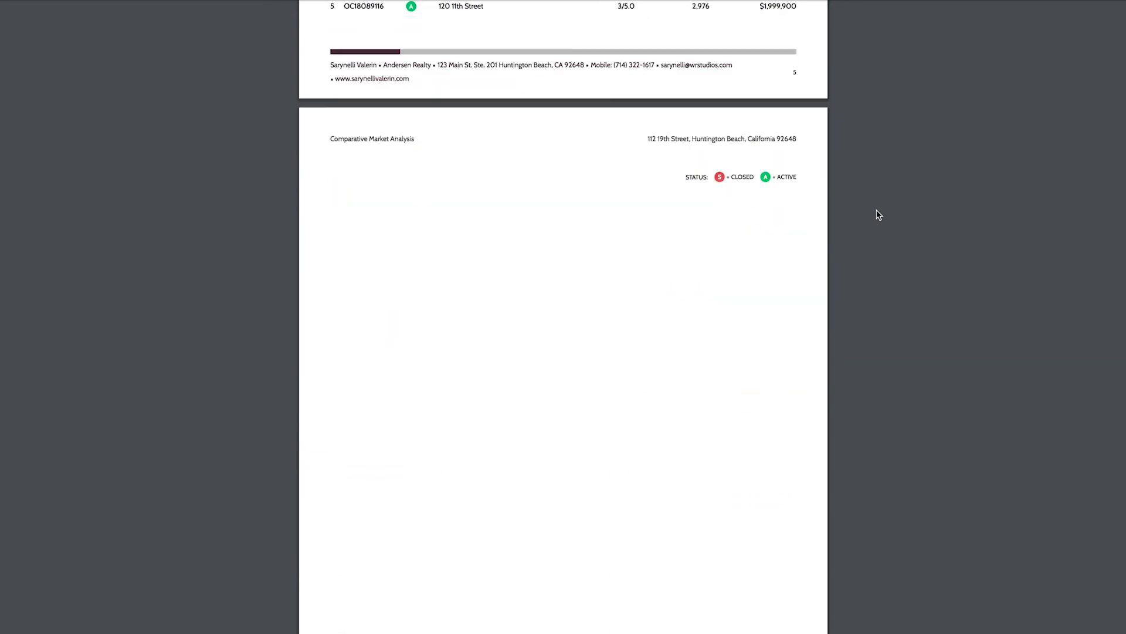
scroll(878, 215, "down", 3)
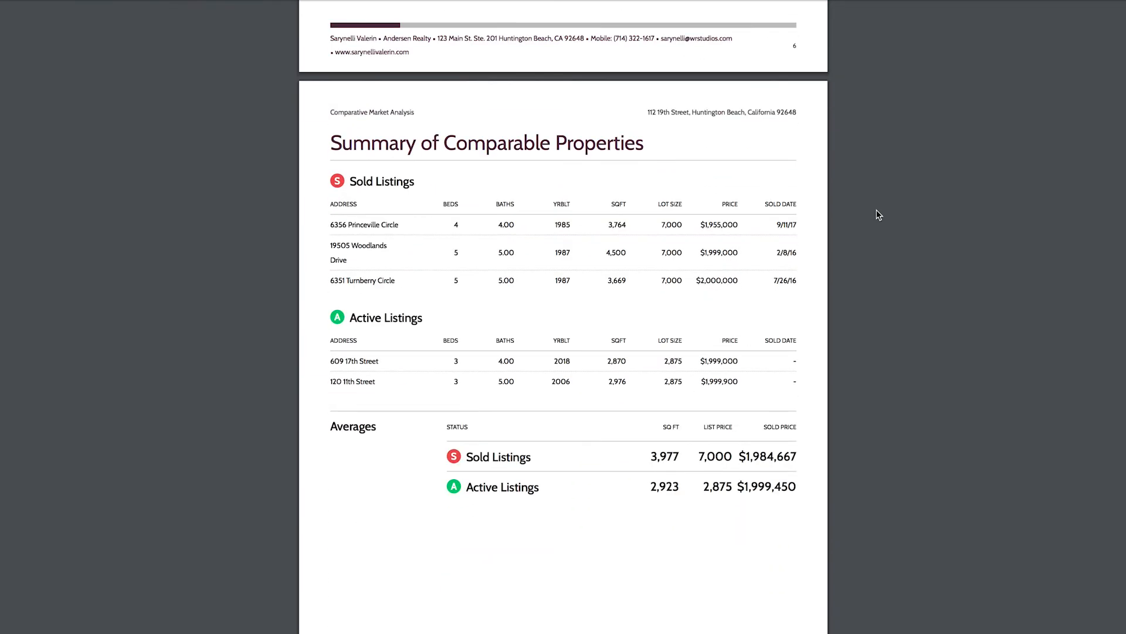
scroll(878, 215, "down", 20)
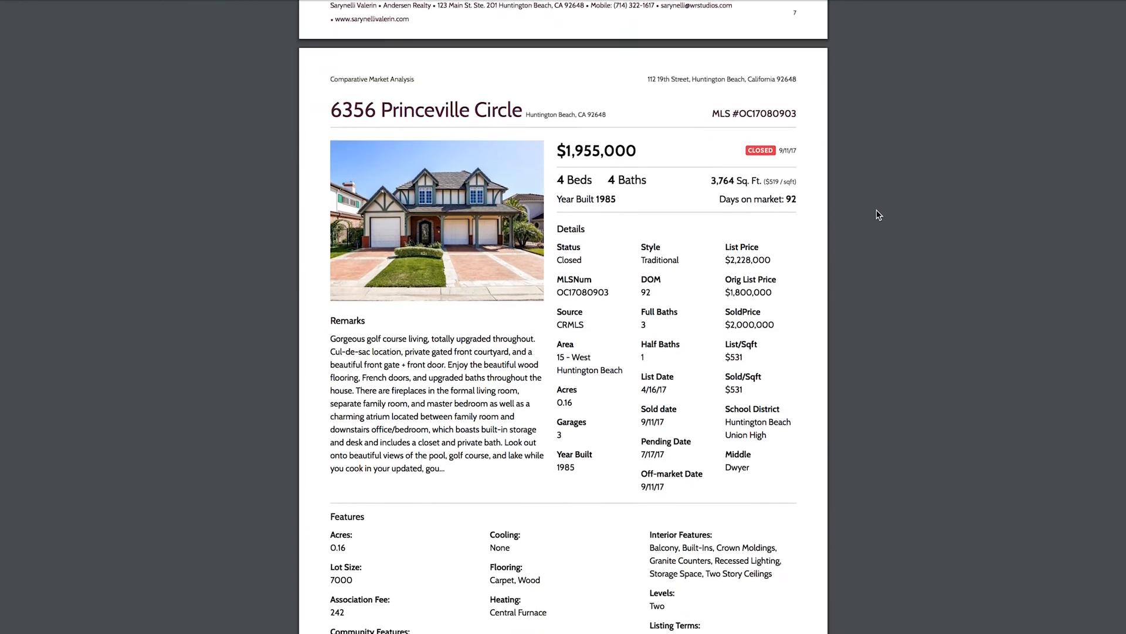
scroll(878, 214, "down", 20)
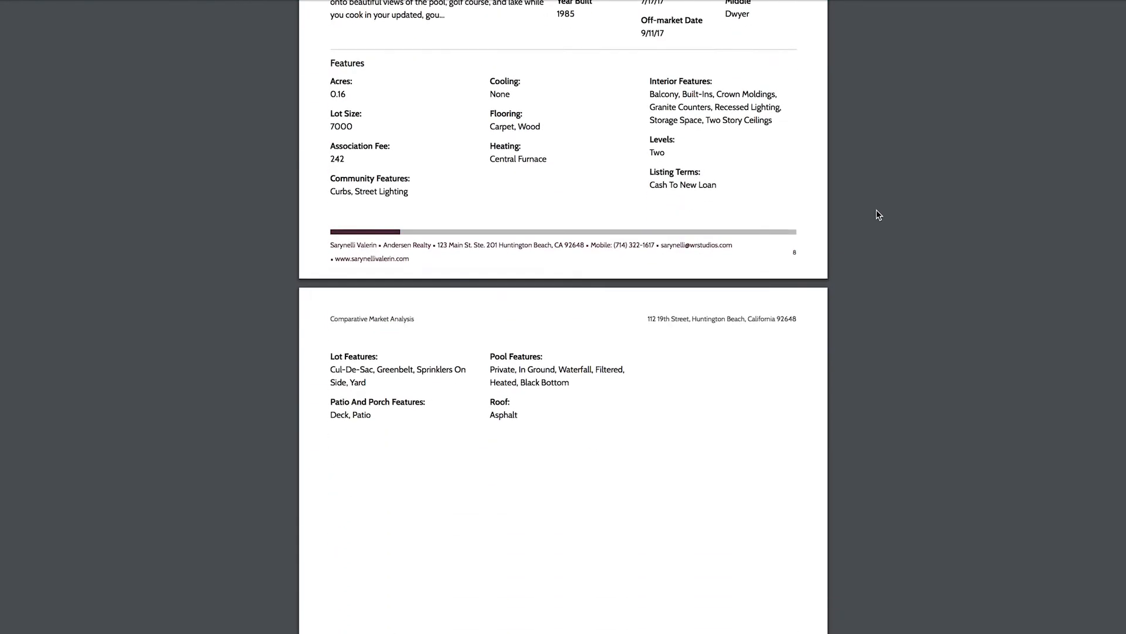
scroll(878, 214, "down", 19)
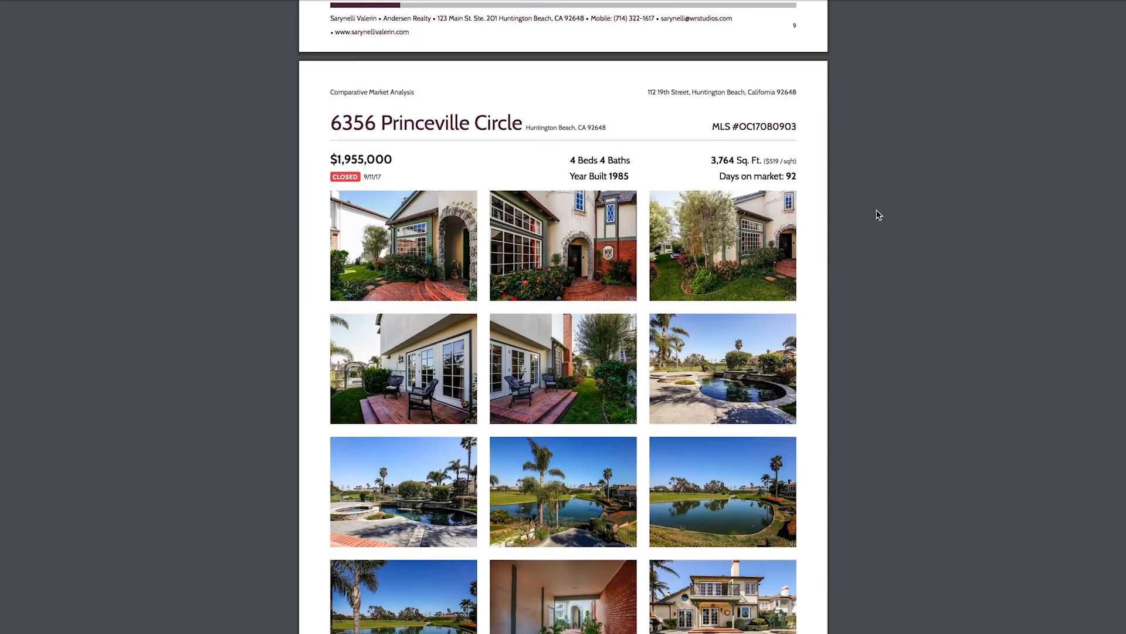
scroll(878, 215, "down", 20)
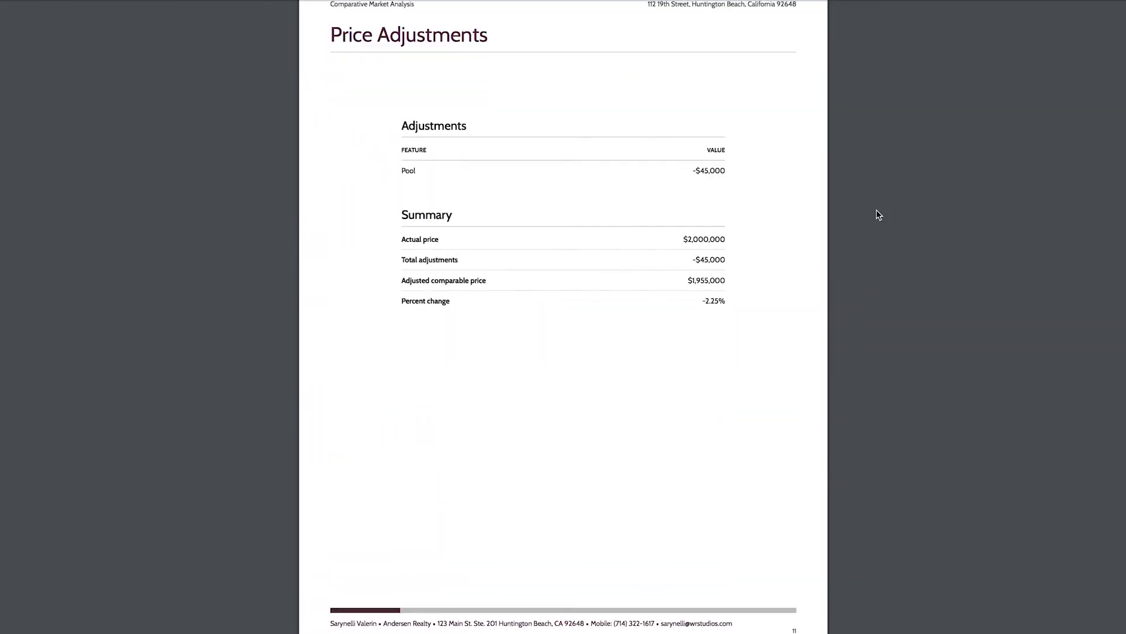
scroll(879, 214, "down", 2)
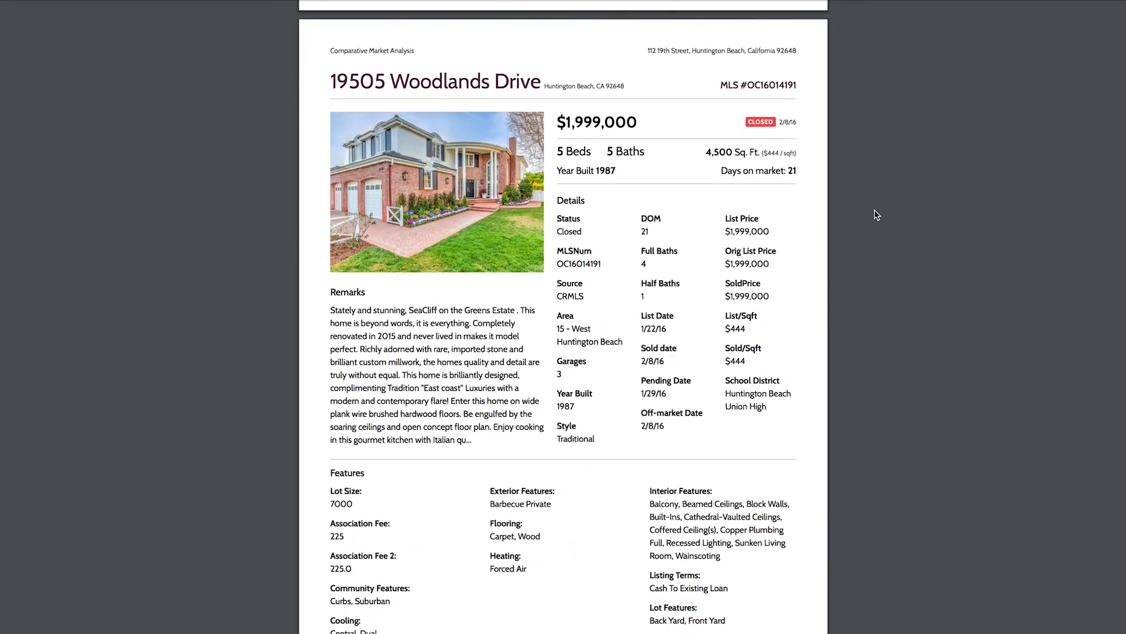
key("super+w")
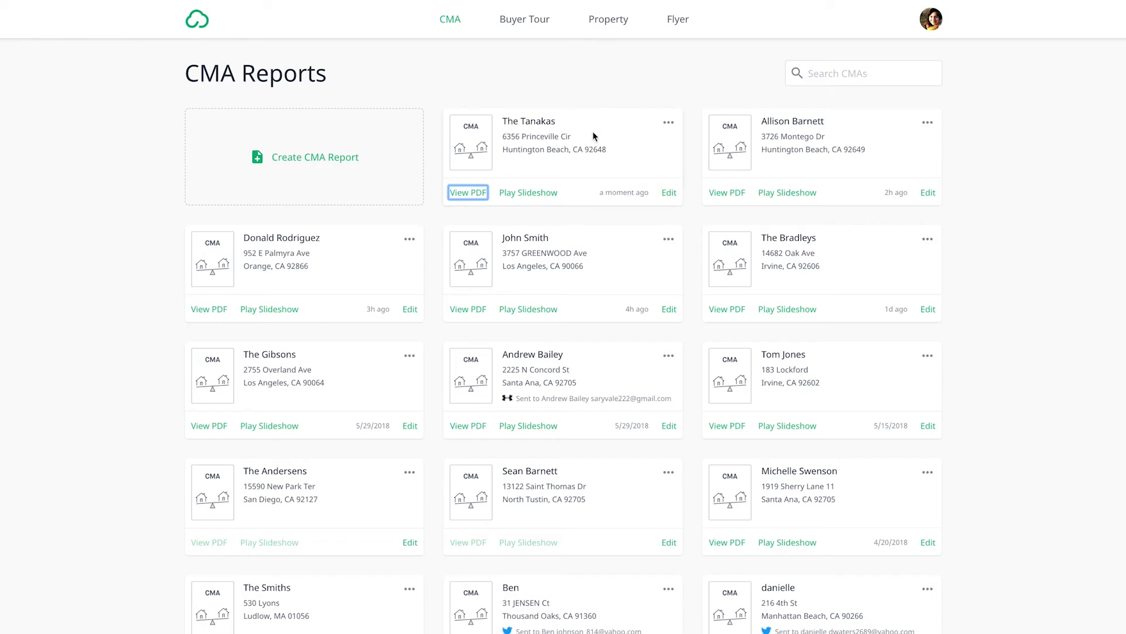
Step: View the email form for the newly published report, close it without sending, and check the report's other sharing options
left_click(669, 195)
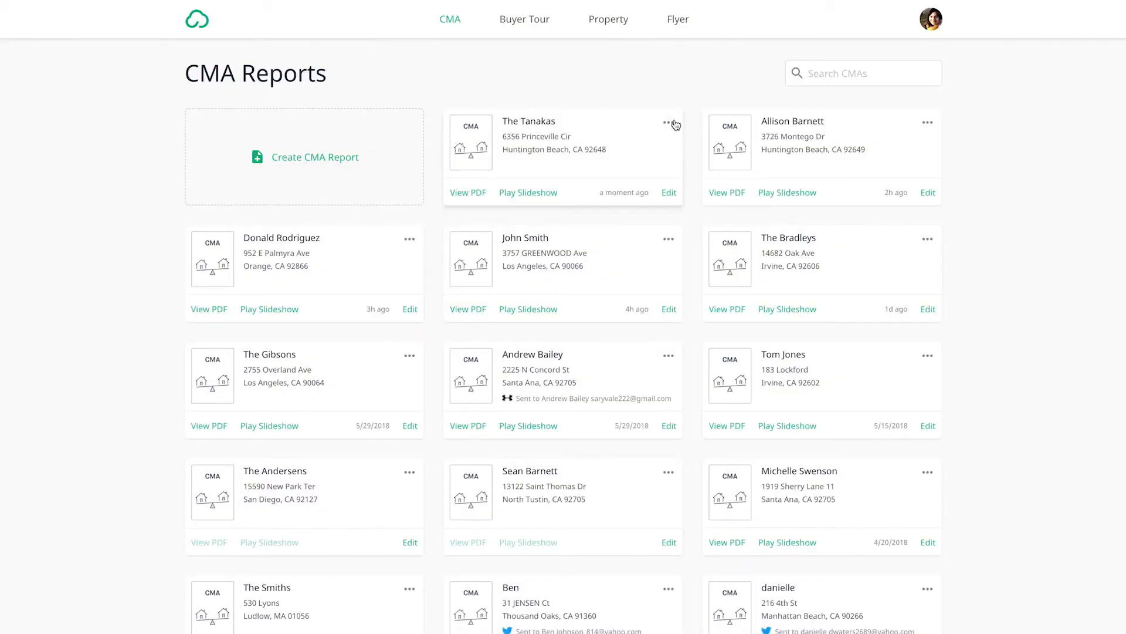
left_click(675, 124)
left_click(628, 128)
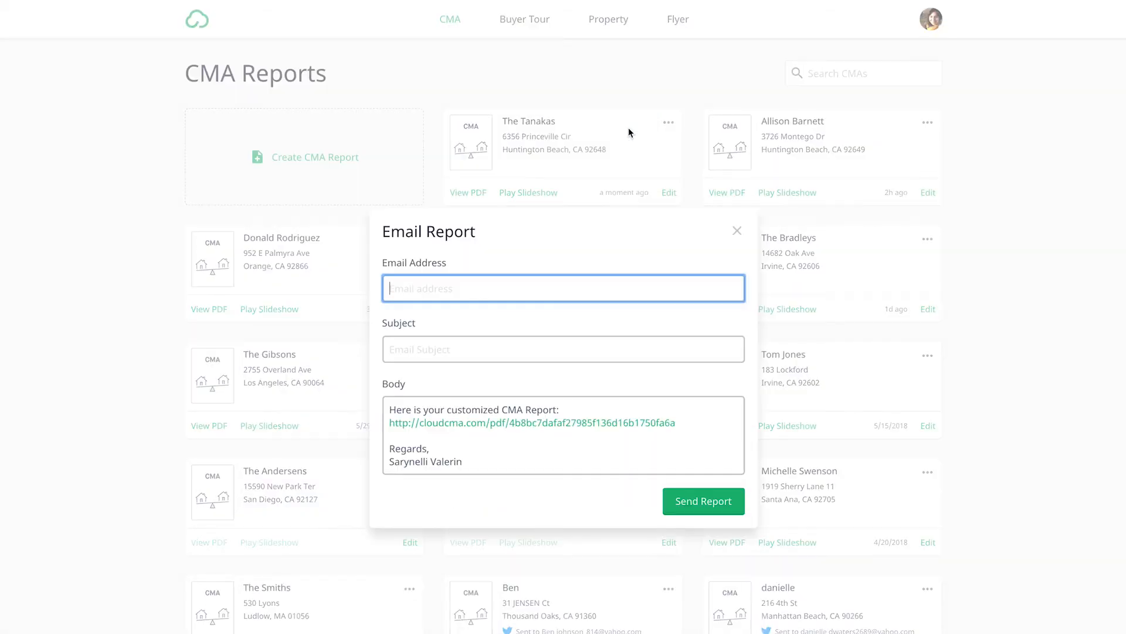
left_click(737, 232)
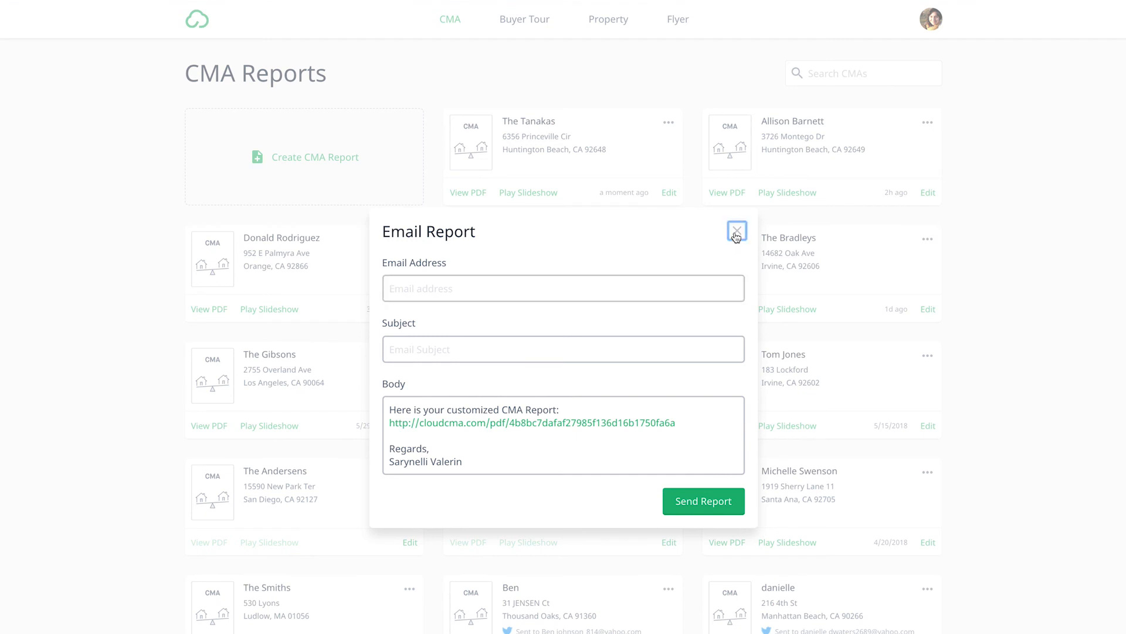
left_click(669, 122)
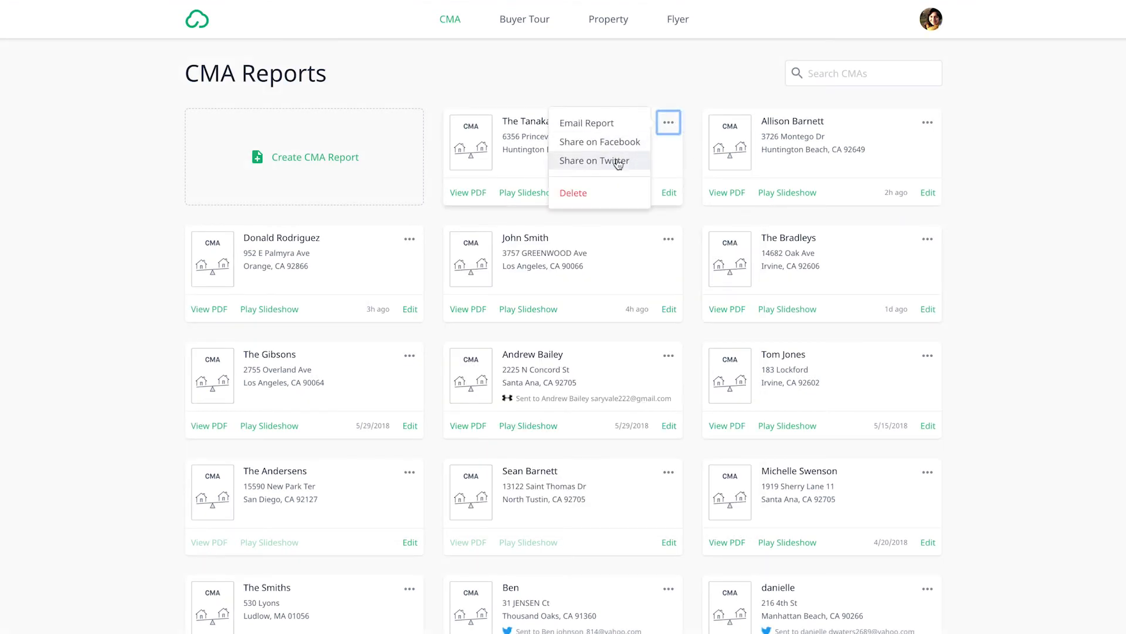
left_click(673, 93)
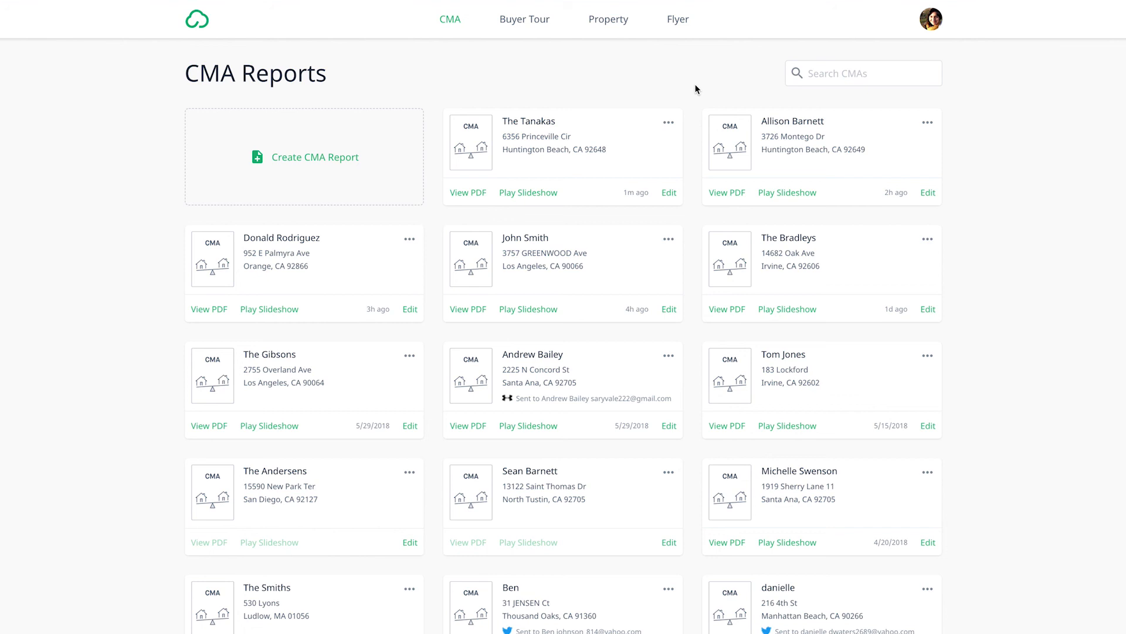
Step: Open the Support Center and look through its help topics
left_click(930, 23)
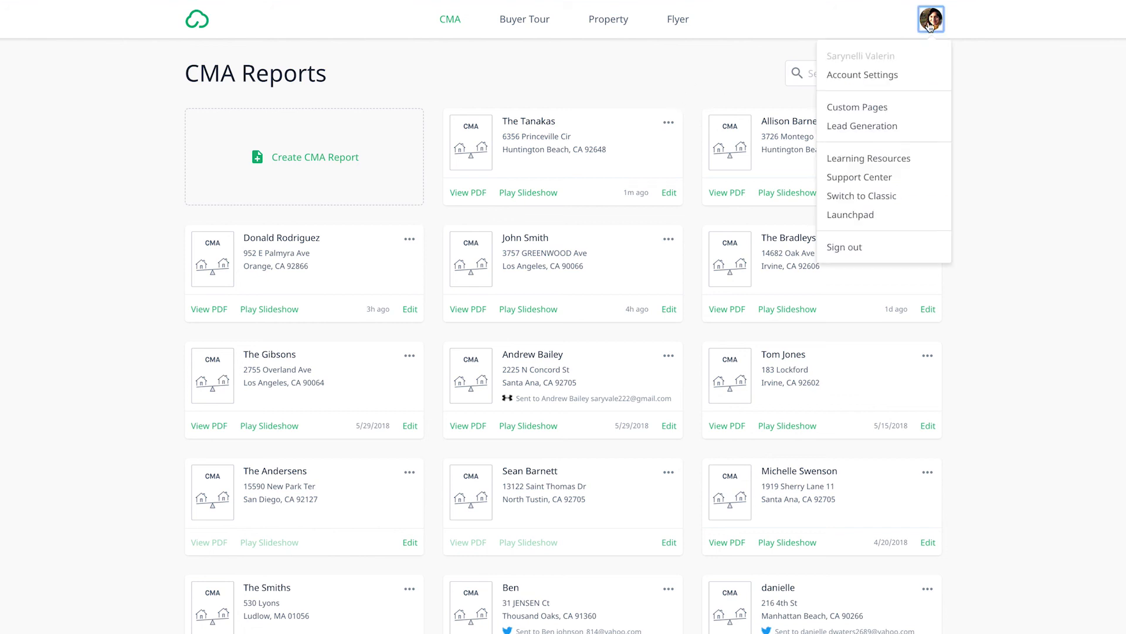
left_click(861, 179)
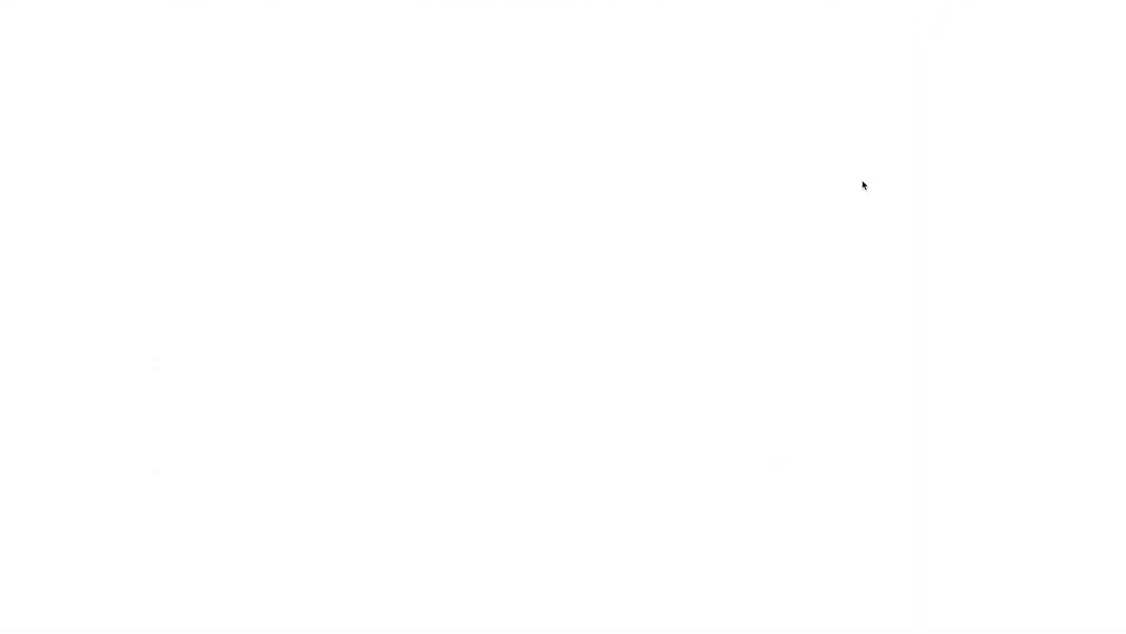
scroll(674, 213, "down", 7)
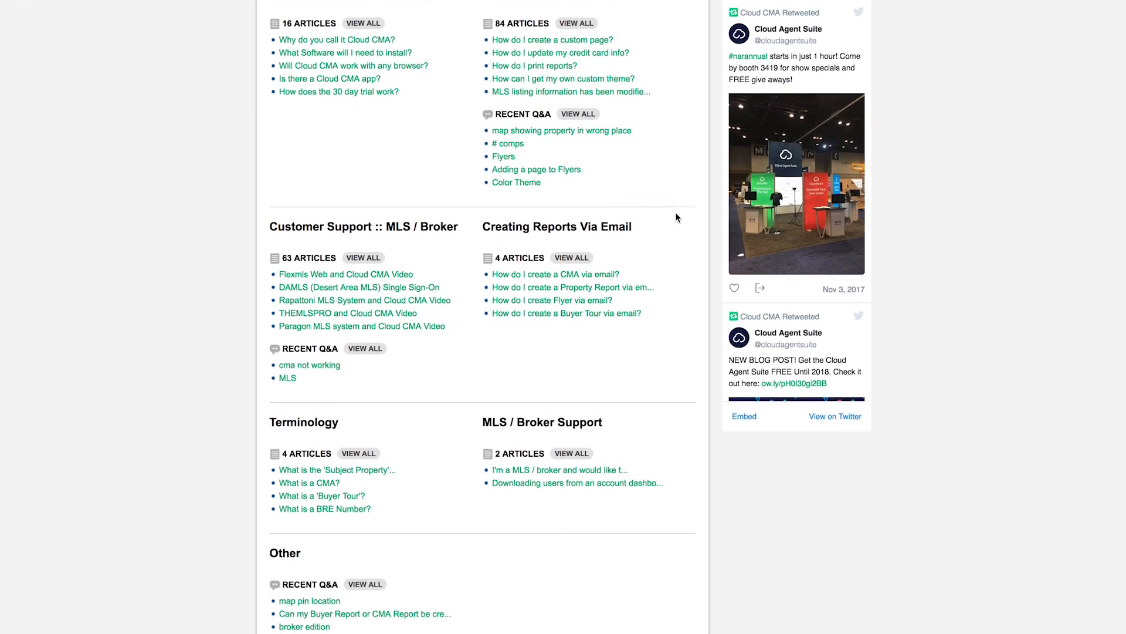
scroll(676, 217, "up", 8)
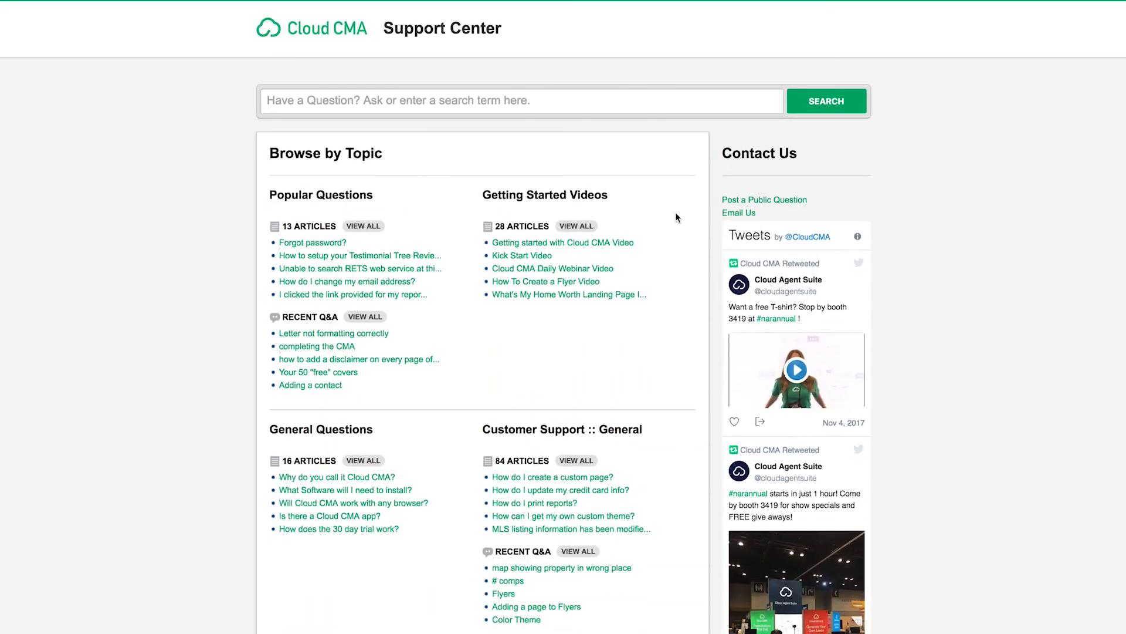